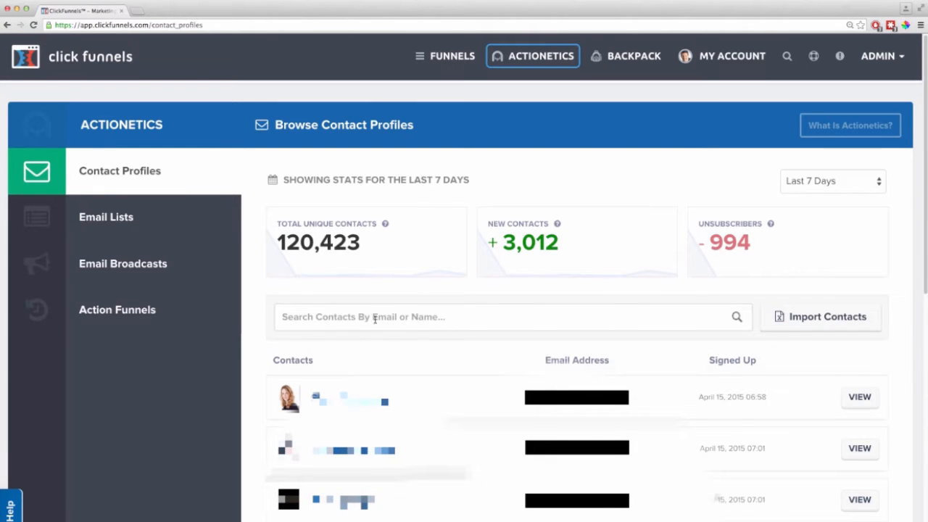
Look through the contact profiles list and open the first contact's profile
{"action": "scroll", "coordinate": [374, 319], "scroll_direction": "down", "scroll_amount": 5}
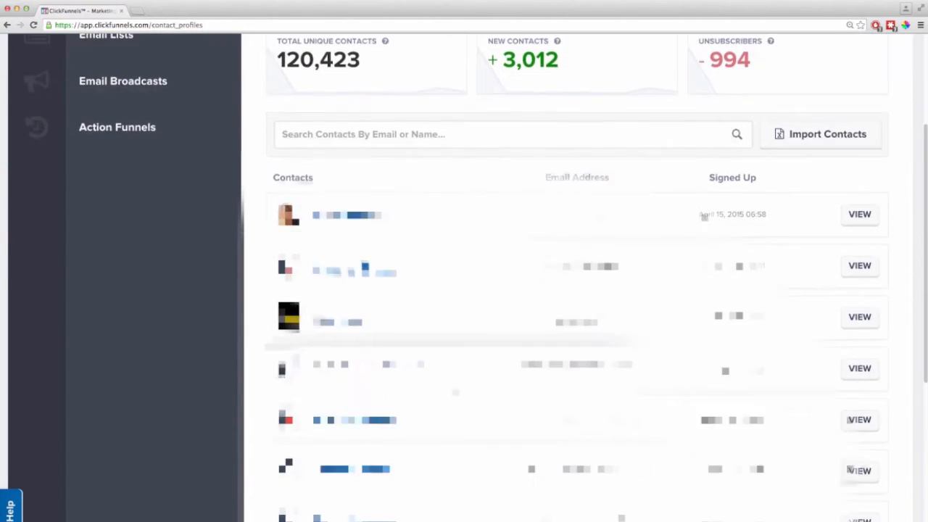
{"action": "scroll", "coordinate": [456, 392], "scroll_direction": "down", "scroll_amount": 5}
{"action": "scroll", "coordinate": [456, 392], "scroll_direction": "up", "scroll_amount": 5}
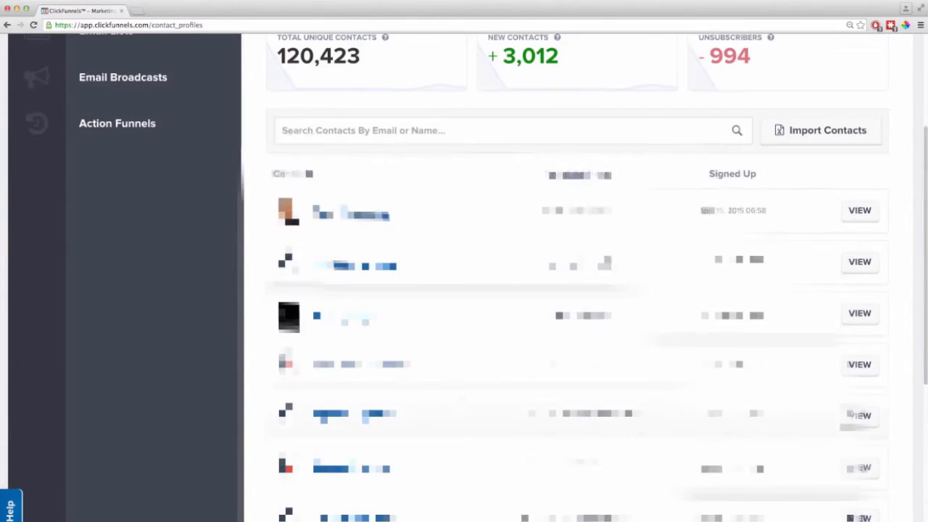
{"action": "scroll", "coordinate": [464, 290], "scroll_direction": "up", "scroll_amount": 5}
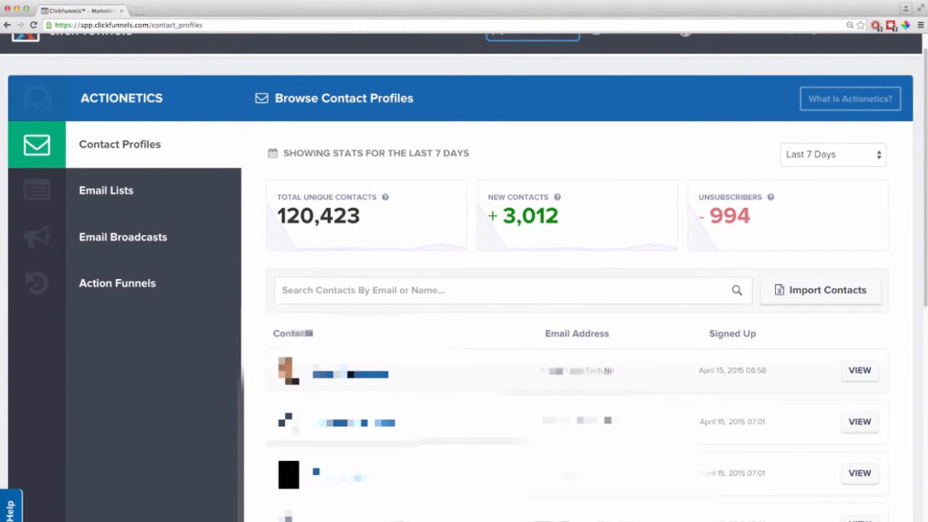
{"action": "left_click", "coordinate": [351, 374]}
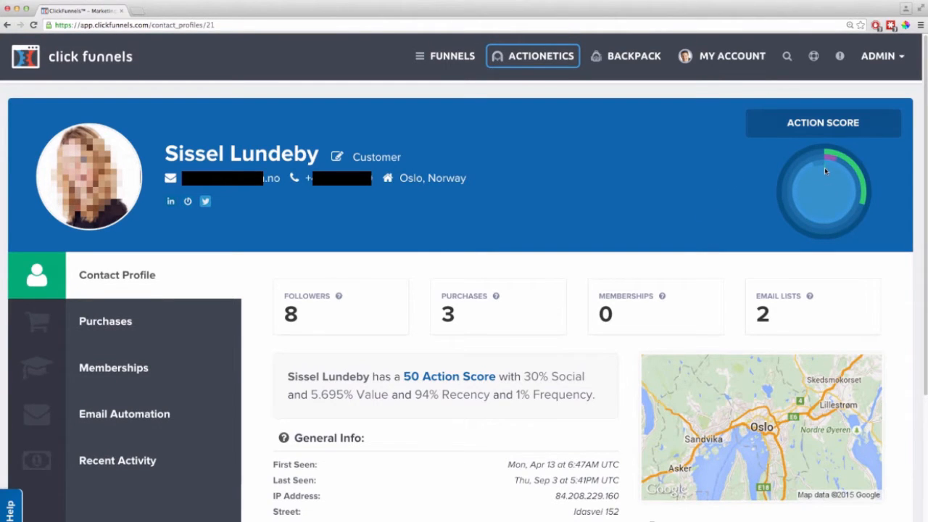
Examine the contact's action score, general info, last seen entry and address details
{"action": "mouse_move", "coordinate": [825, 170]}
{"action": "scroll", "coordinate": [364, 373], "scroll_direction": "down", "scroll_amount": 3}
{"action": "left_click_drag", "start_coordinate": [274, 388], "coordinate": [316, 404]}
{"action": "scroll", "coordinate": [319, 404], "scroll_direction": "down", "scroll_amount": 1}
{"action": "scroll", "coordinate": [337, 399], "scroll_direction": "down", "scroll_amount": 2}
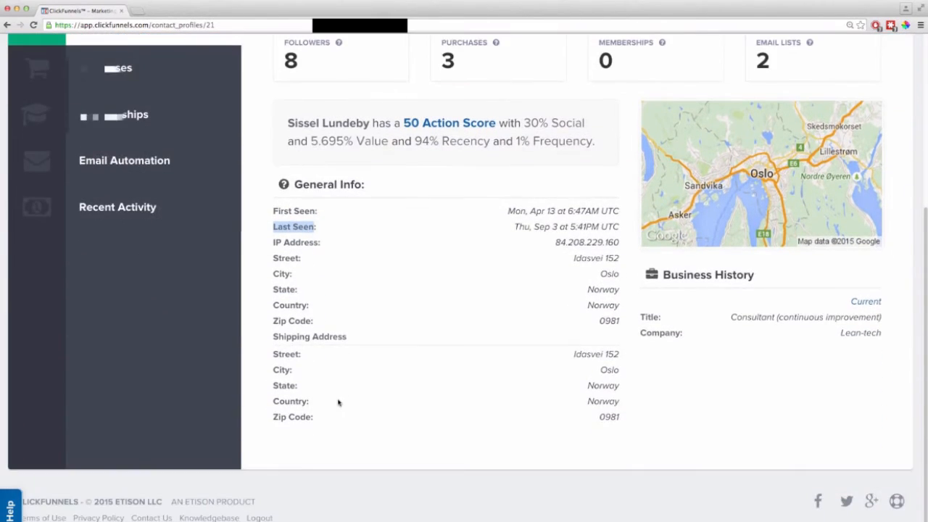
{"action": "scroll", "coordinate": [338, 399], "scroll_direction": "up", "scroll_amount": 5}
Review the contact's purchases, including the referring affiliate, and the membership sign-ups
{"action": "left_click", "coordinate": [124, 325]}
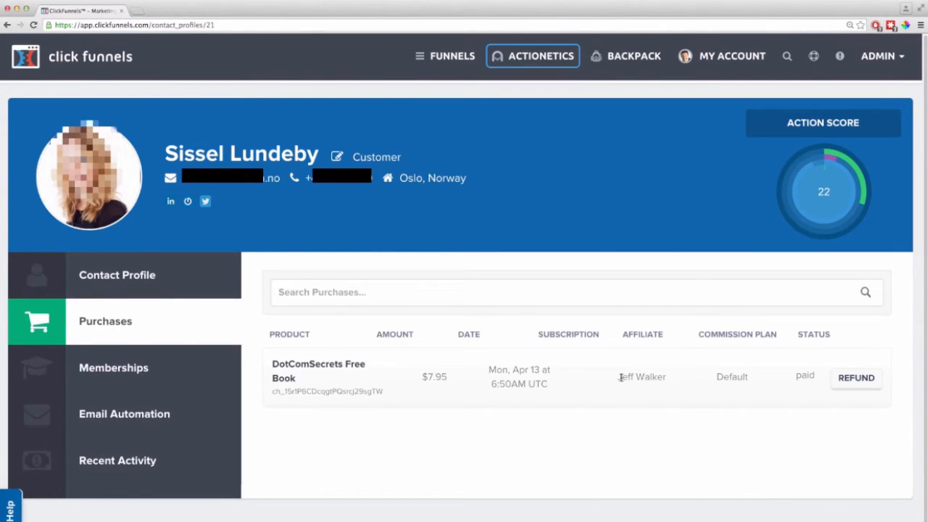
{"action": "left_click_drag", "start_coordinate": [619, 376], "coordinate": [663, 377]}
{"action": "left_click", "coordinate": [144, 368]}
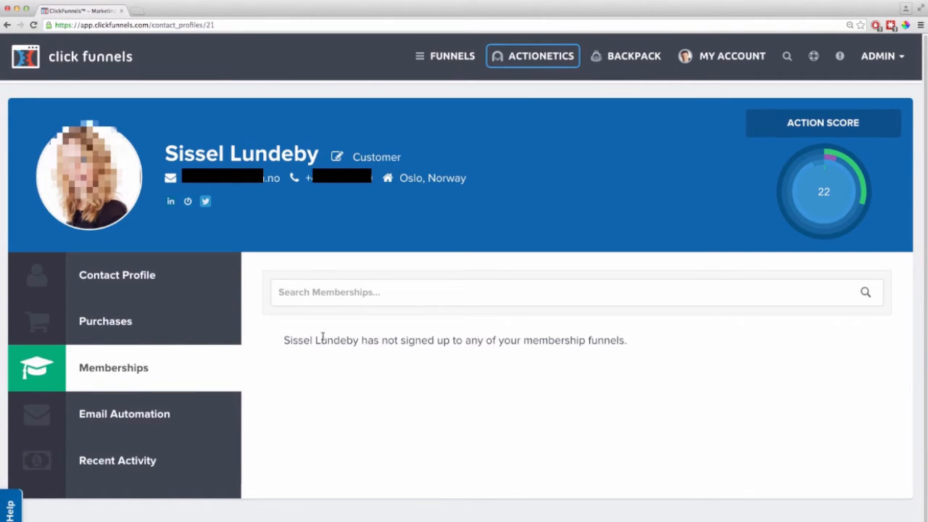
Review the contact's email automation lists and action funnels
{"action": "left_click", "coordinate": [141, 416]}
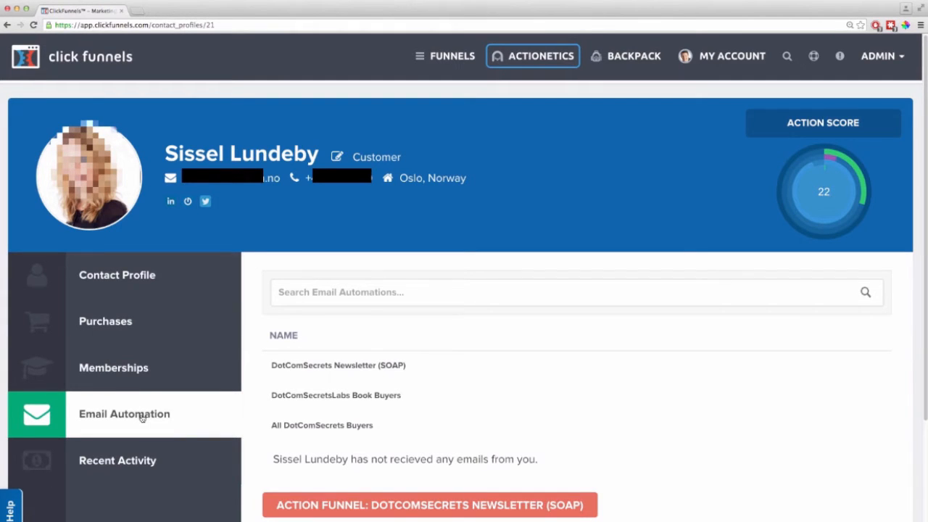
{"action": "scroll", "coordinate": [354, 416], "scroll_direction": "down", "scroll_amount": 3}
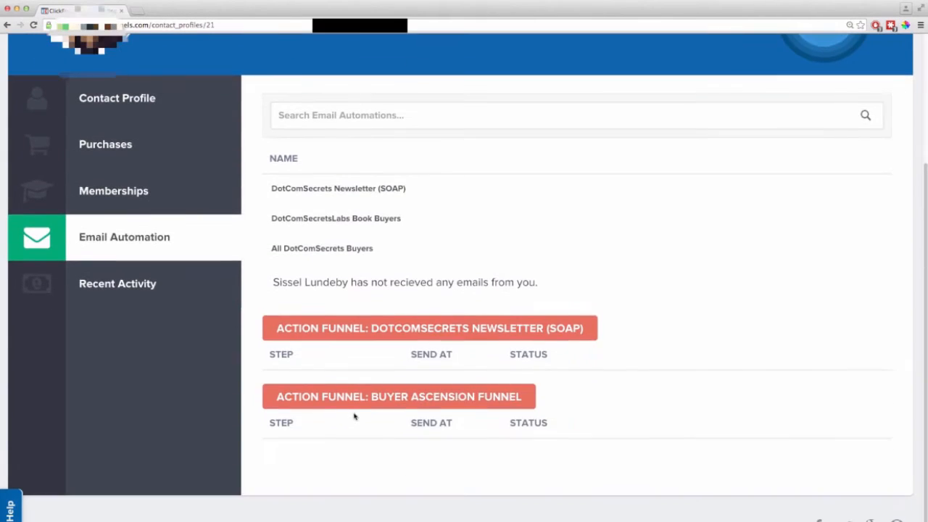
{"action": "scroll", "coordinate": [354, 416], "scroll_direction": "up", "scroll_amount": 3}
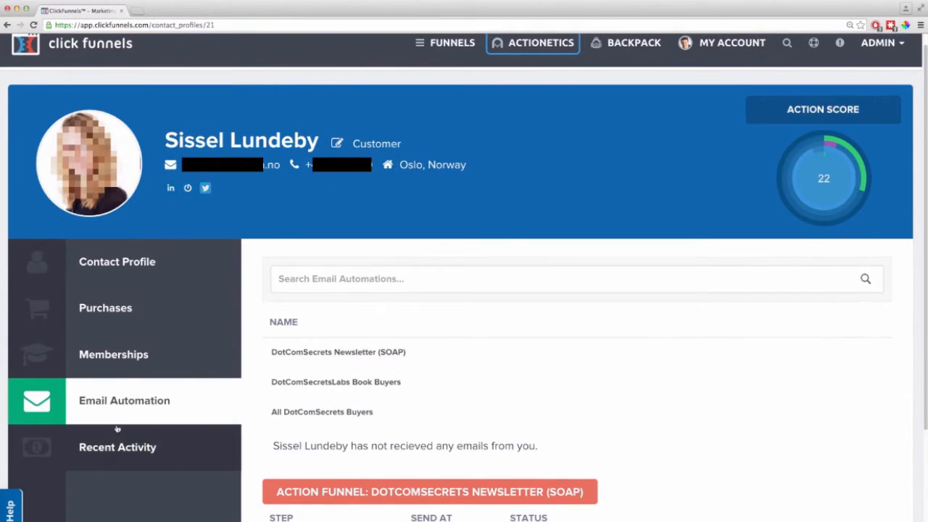
Review the contact's recent activity with the visited pages and funnels
{"action": "left_click", "coordinate": [106, 454]}
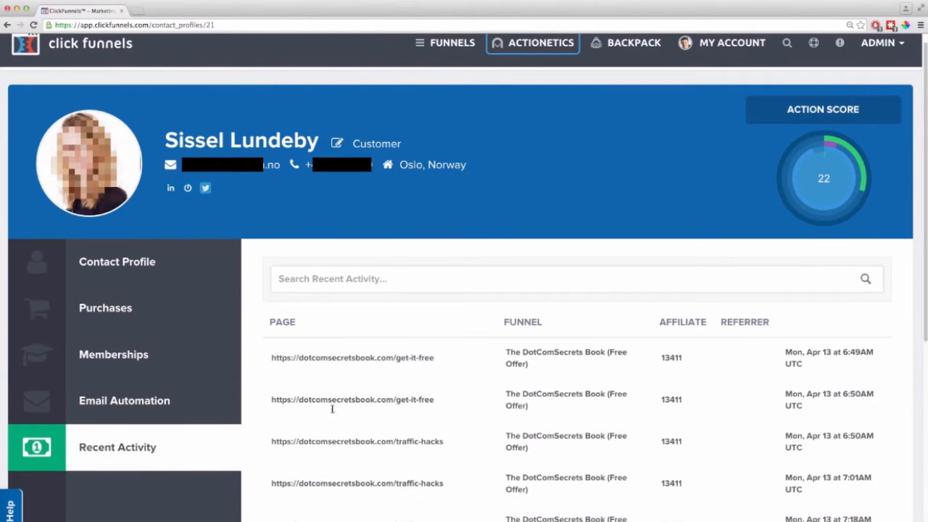
{"action": "scroll", "coordinate": [331, 401], "scroll_direction": "down", "scroll_amount": 1}
{"action": "scroll", "coordinate": [331, 400], "scroll_direction": "down", "scroll_amount": 5}
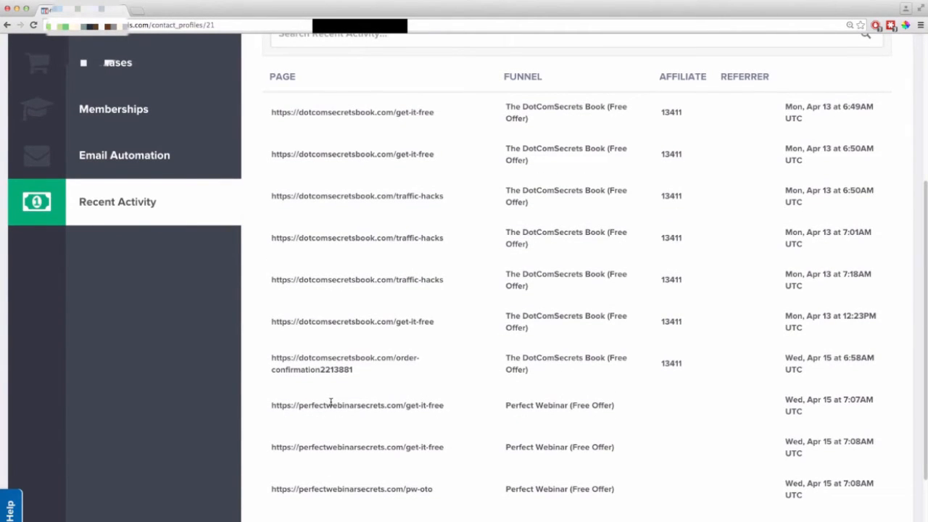
{"action": "scroll", "coordinate": [331, 403], "scroll_direction": "up", "scroll_amount": 5}
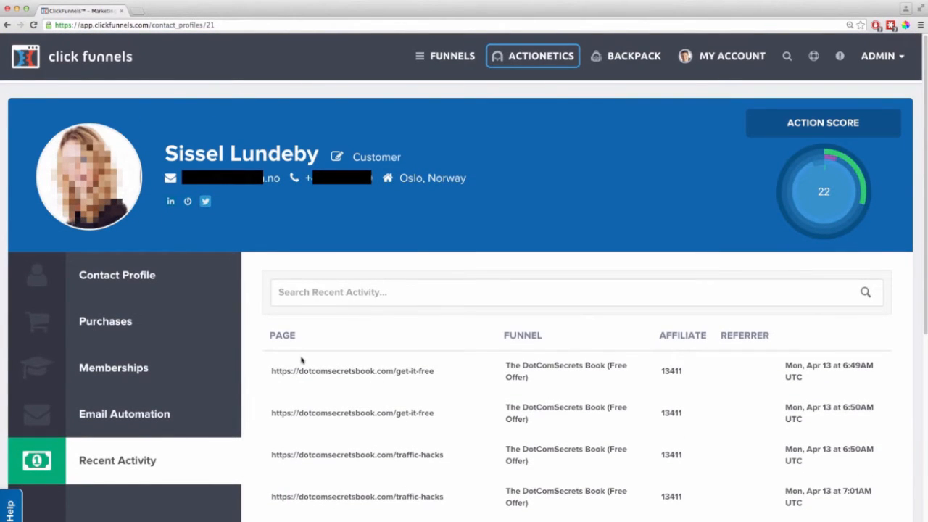
Open the Actionetics email lists and look through the list groups and their subscriber figures
{"action": "left_click", "coordinate": [526, 61]}
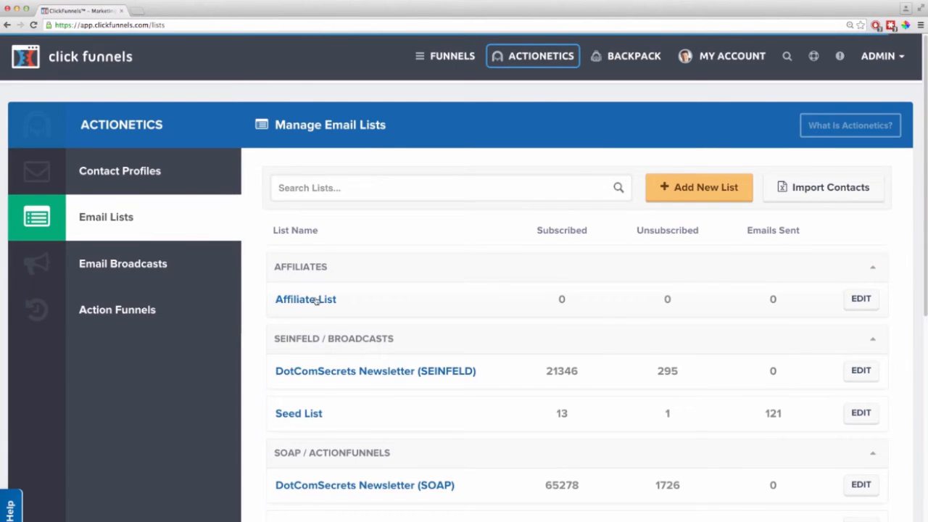
{"action": "scroll", "coordinate": [275, 355], "scroll_direction": "down", "scroll_amount": 1}
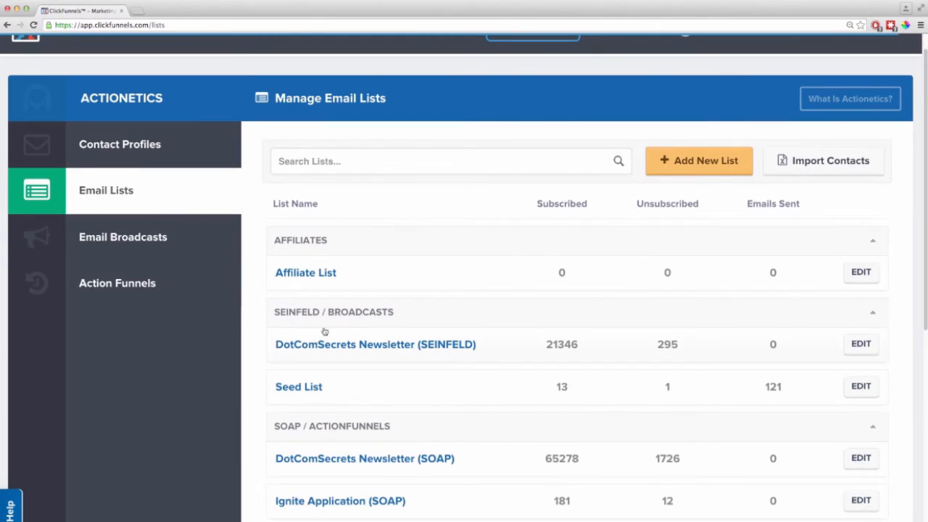
{"action": "scroll", "coordinate": [413, 371], "scroll_direction": "down", "scroll_amount": 1}
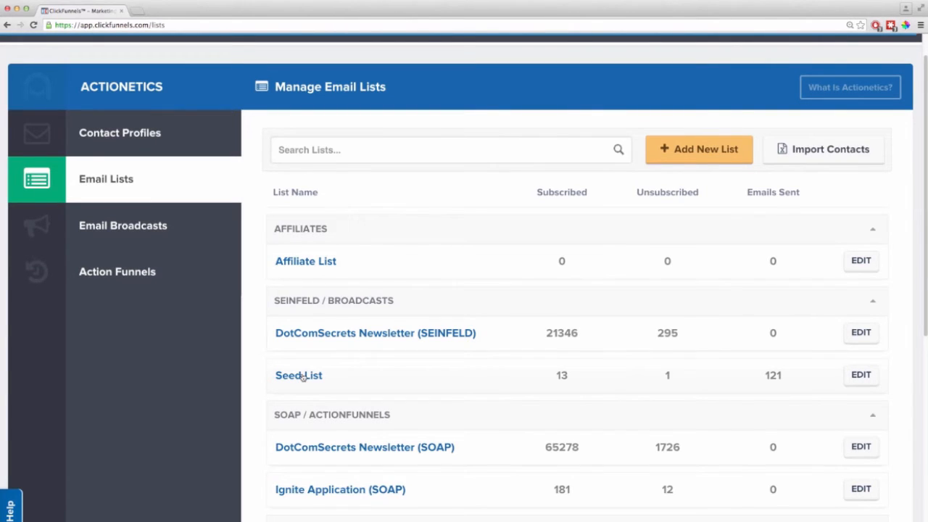
{"action": "scroll", "coordinate": [306, 376], "scroll_direction": "down", "scroll_amount": 1}
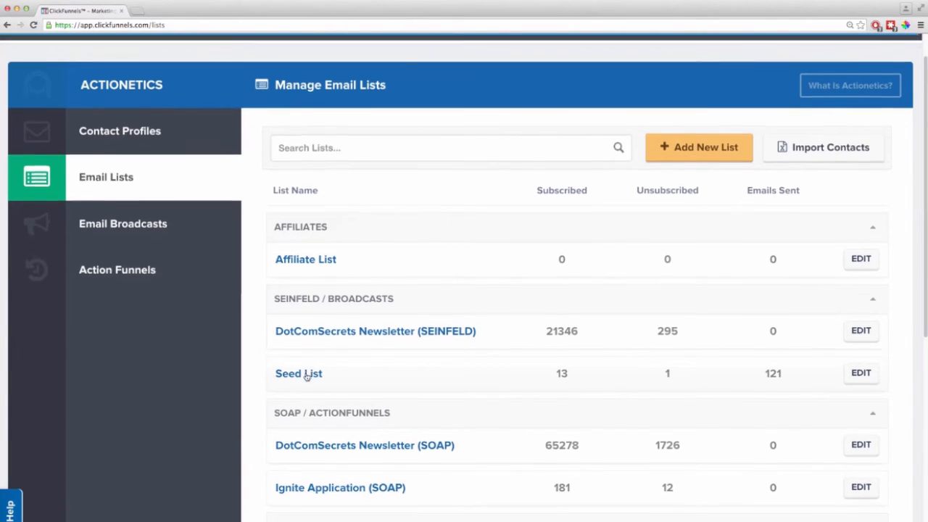
{"action": "scroll", "coordinate": [307, 376], "scroll_direction": "down", "scroll_amount": 2}
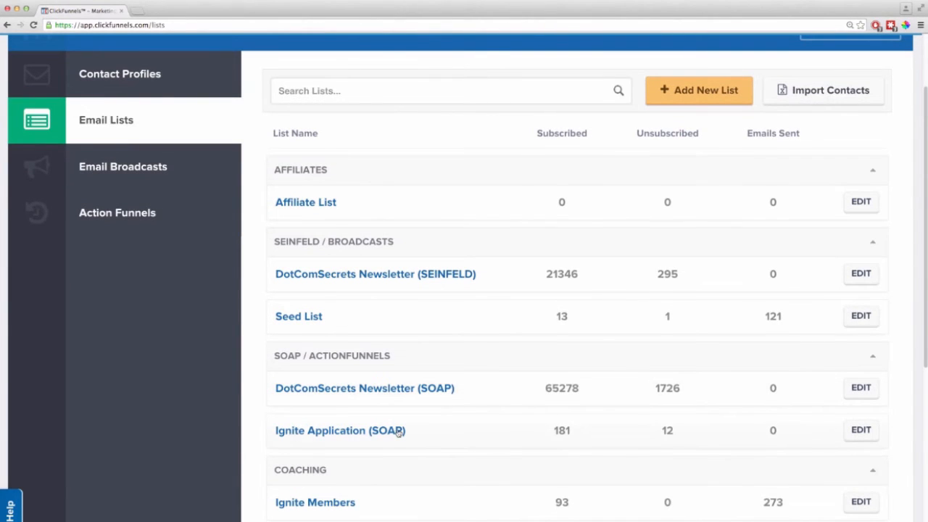
{"action": "scroll", "coordinate": [388, 432], "scroll_direction": "down", "scroll_amount": 3}
{"action": "scroll", "coordinate": [481, 419], "scroll_direction": "down", "scroll_amount": 3}
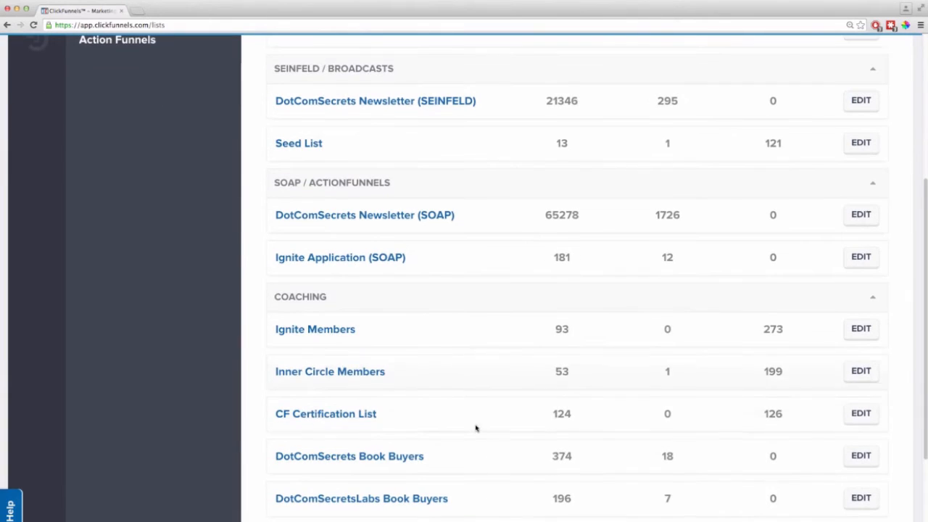
{"action": "scroll", "coordinate": [441, 488], "scroll_direction": "down", "scroll_amount": 2}
{"action": "scroll", "coordinate": [443, 489], "scroll_direction": "up", "scroll_amount": 10}
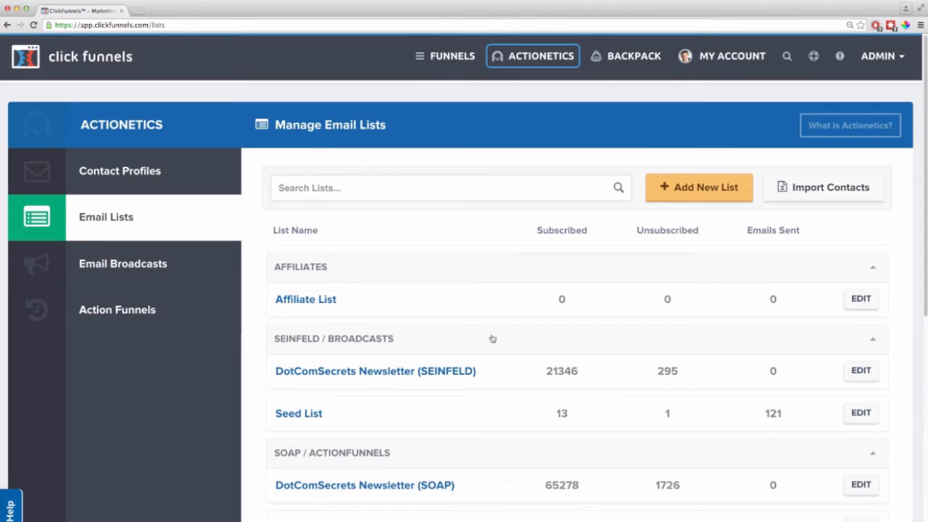
Start a new email list and name it "Webinar Registrant (No Show)"
{"action": "left_click", "coordinate": [692, 192]}
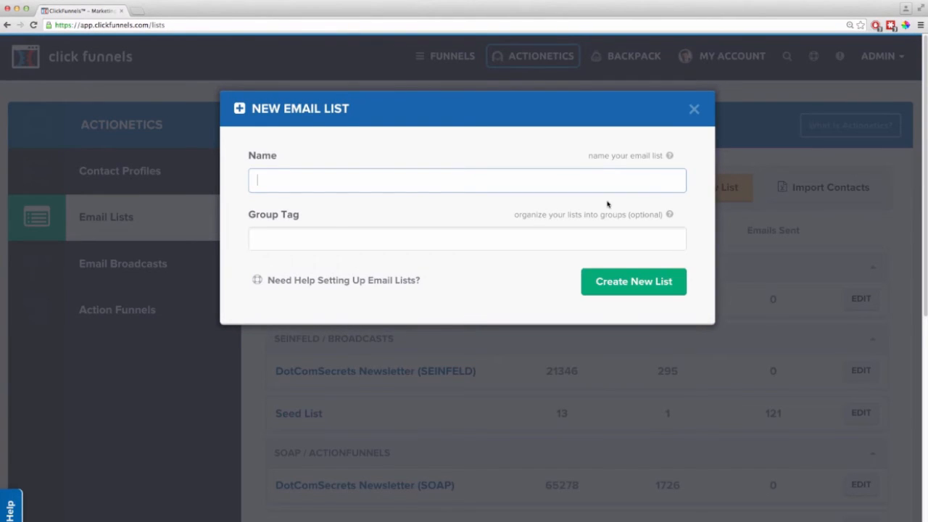
{"action": "type", "text": "Webinar Regist"}
{"action": "key", "text": "BackSpace"}
{"action": "key", "text": "BackSpace"}
{"action": "type", "text": "istrant"}
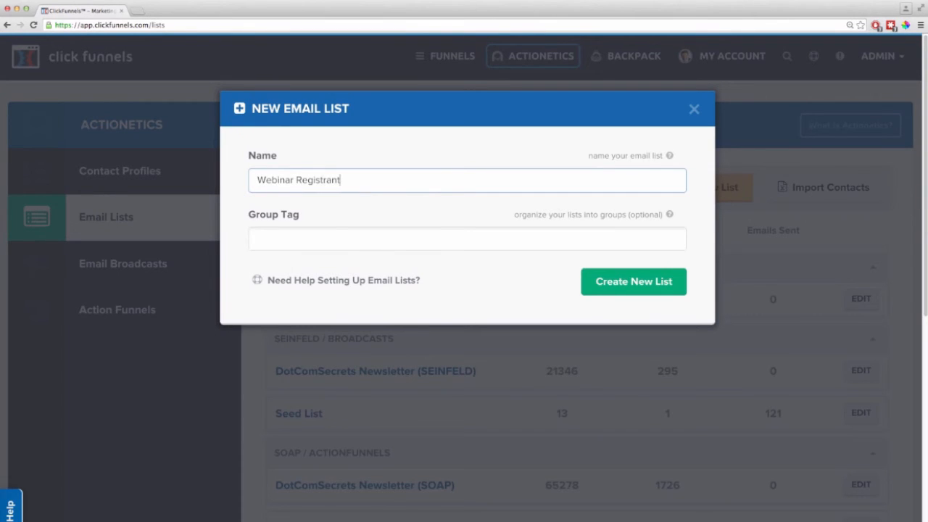
{"action": "type", "text": " (No Show)"}
{"action": "key", "text": "Tab"}
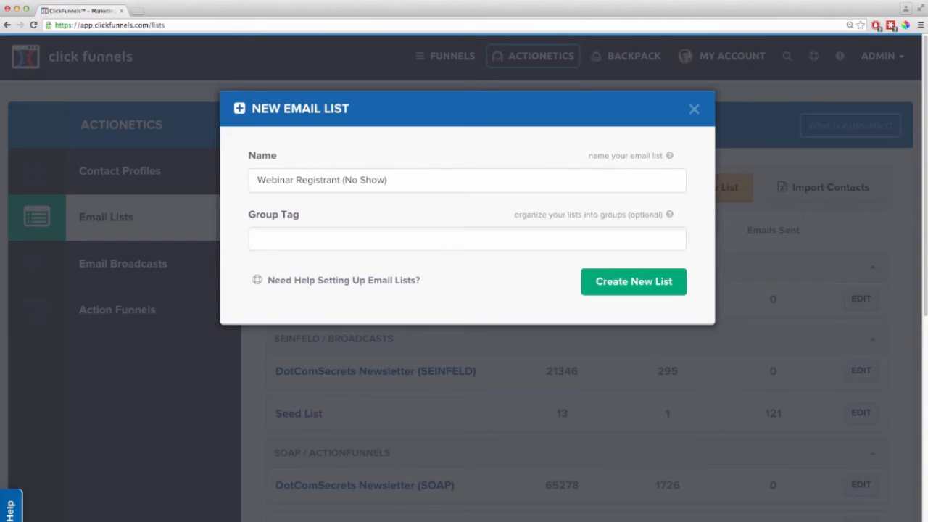
Assign the group tag "Webinar Demo" to the new email list and create it
{"action": "type", "text": "Webinar Demo"}
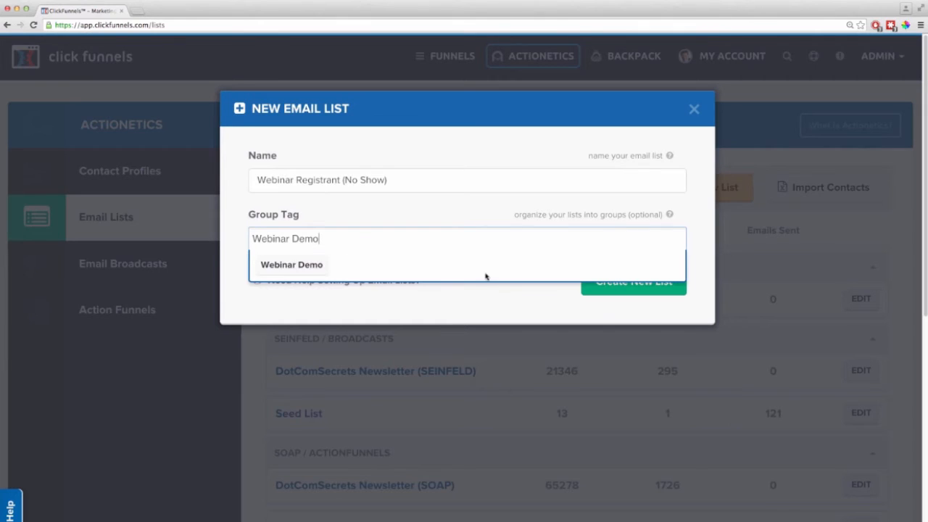
{"action": "left_click", "coordinate": [339, 275]}
{"action": "left_click", "coordinate": [638, 285]}
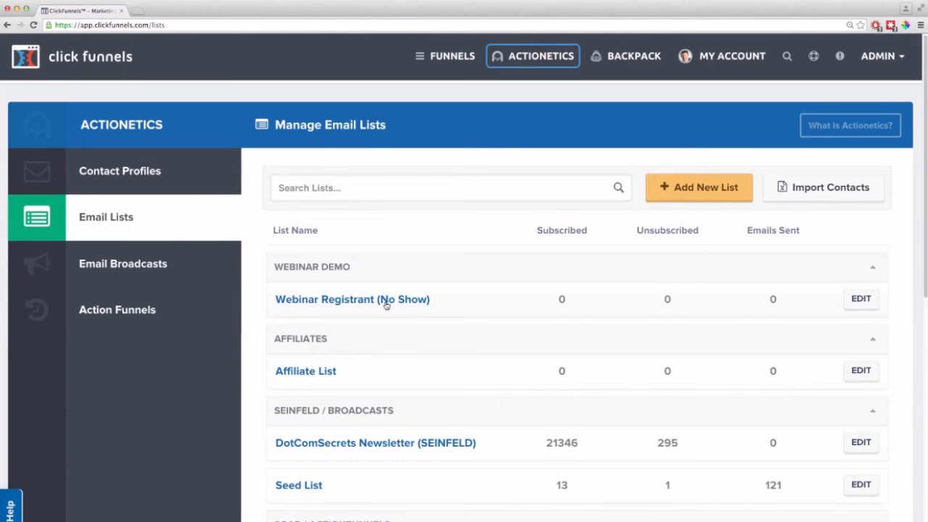
Open the funnels page in a separate tab and start a new Host Webinar funnel of type Auto Webinar Funnel
{"action": "right_click", "coordinate": [454, 64]}
{"action": "left_click", "coordinate": [461, 66]}
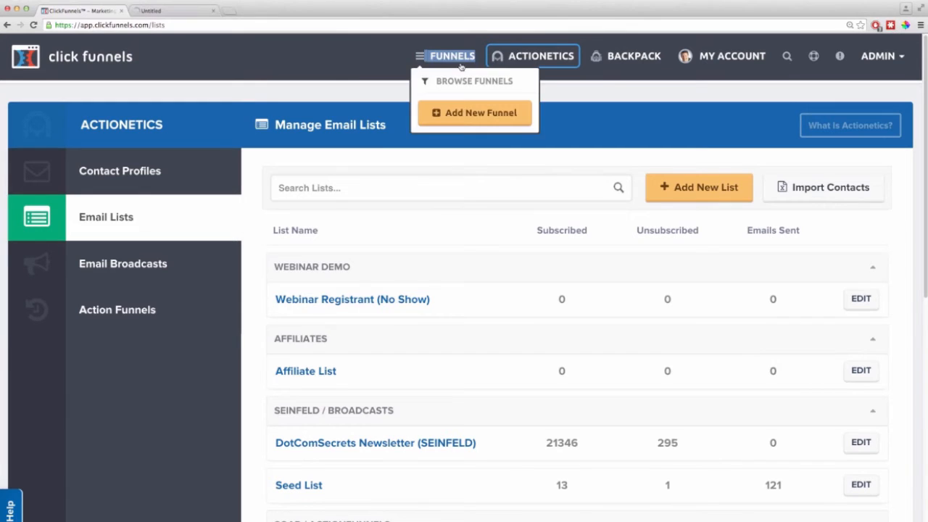
{"action": "left_click", "coordinate": [172, 12]}
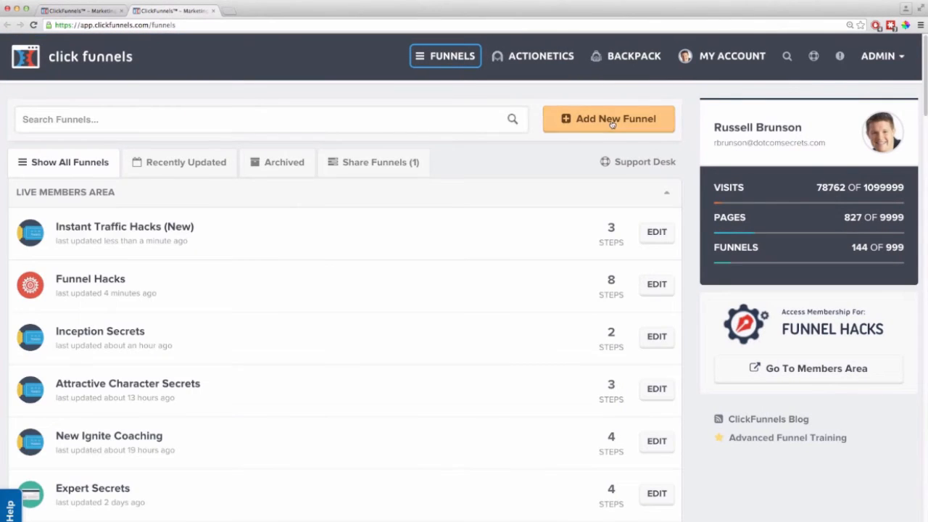
{"action": "left_click", "coordinate": [611, 121]}
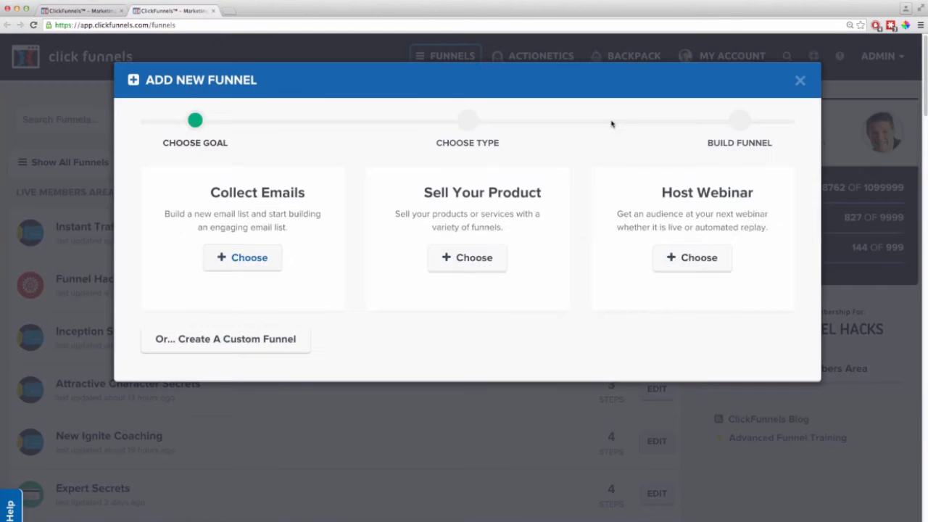
{"action": "left_click", "coordinate": [678, 271]}
{"action": "left_click", "coordinate": [482, 273]}
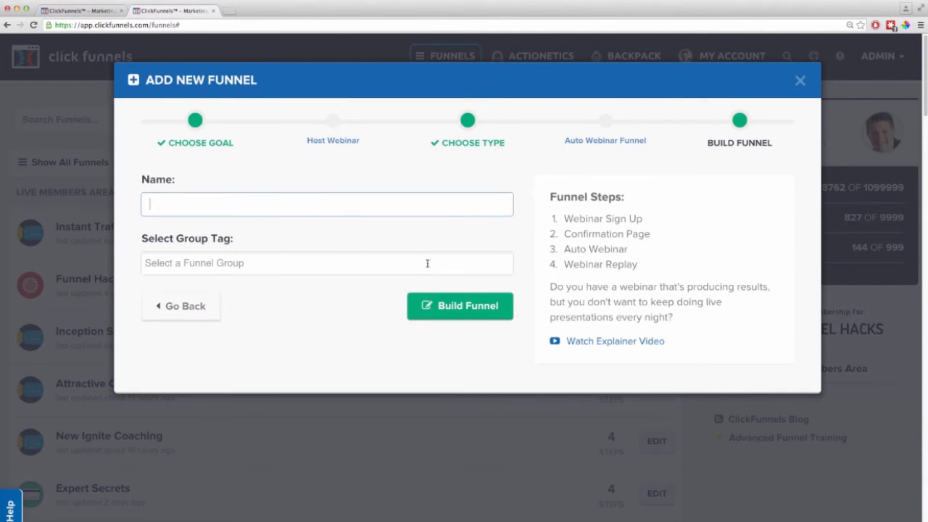
Name the funnel "Webinar Demo", set its group tag to "demo", and build it
{"action": "type", "text": "Webinar Demo"}
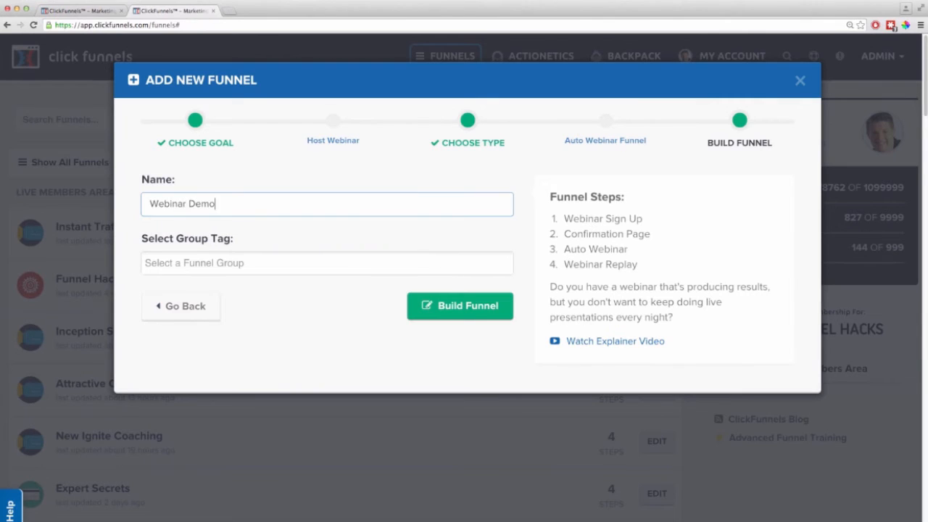
{"action": "key", "text": "Tab"}
{"action": "type", "text": "demo"}
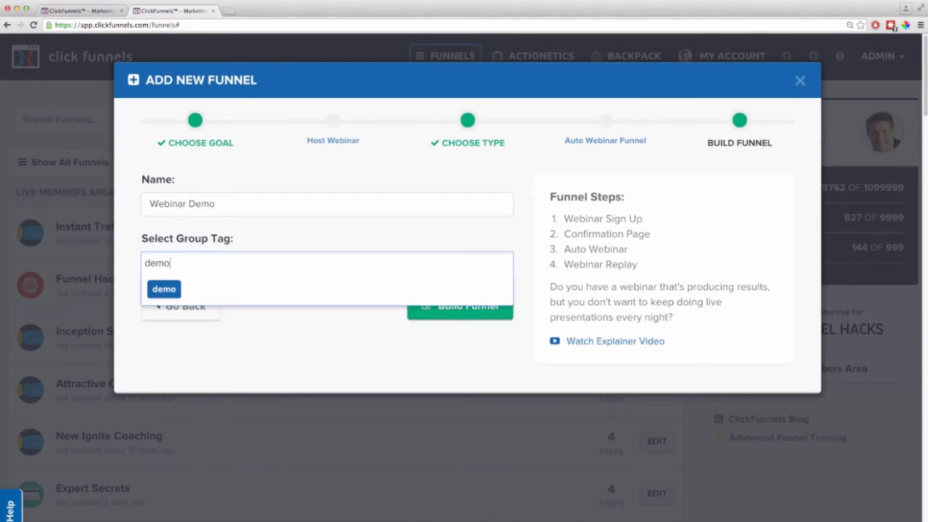
{"action": "left_click", "coordinate": [162, 289]}
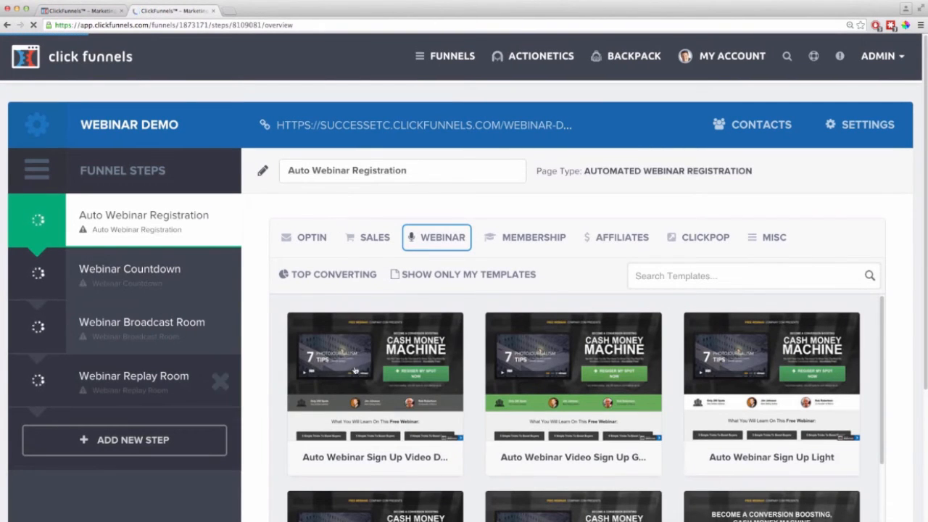
Choose a webinar sign-up template with video for the Auto Webinar Registration step and dismiss the funnel setup notice
{"action": "mouse_move", "coordinate": [377, 369]}
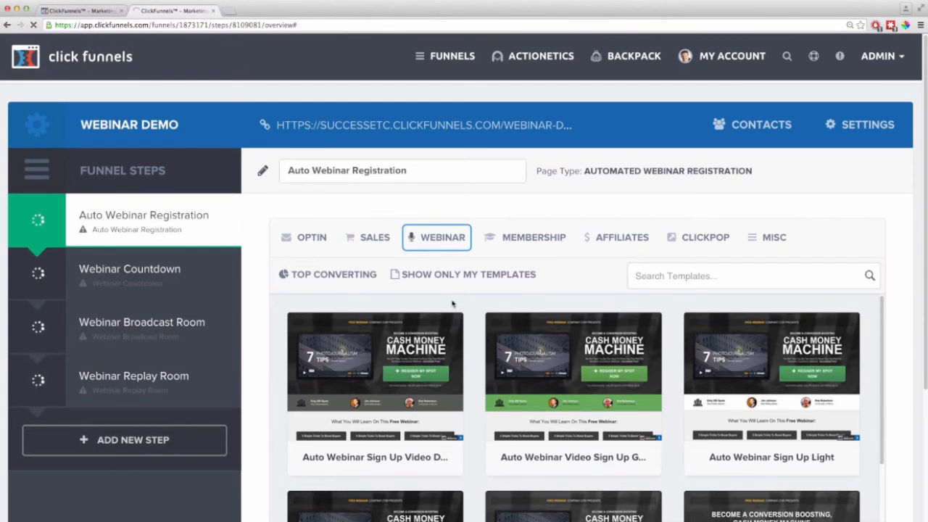
{"action": "mouse_move", "coordinate": [86, 213]}
{"action": "mouse_move", "coordinate": [98, 367]}
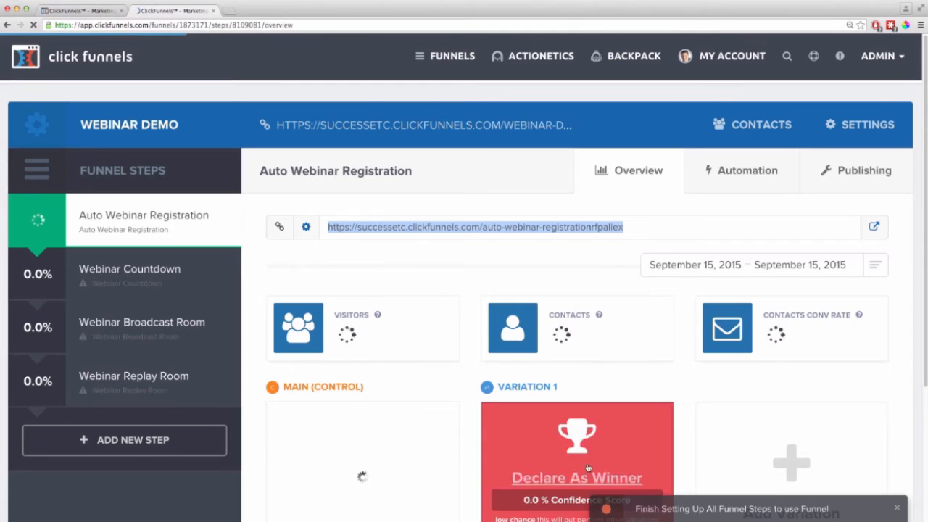
{"action": "left_click", "coordinate": [897, 511]}
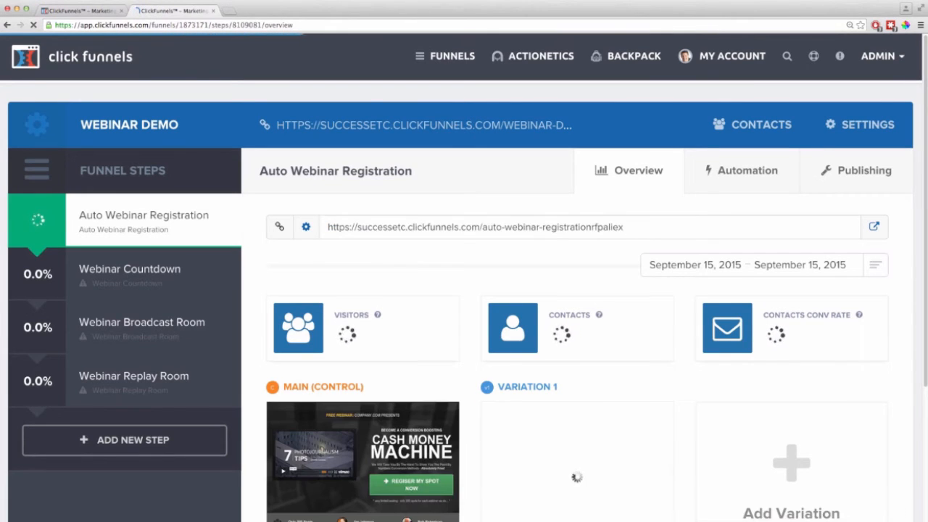
Open the automation of the Auto Webinar Registration step and delete the confirmation, starting-now and reminder emails under Everyone
{"action": "left_click", "coordinate": [737, 172]}
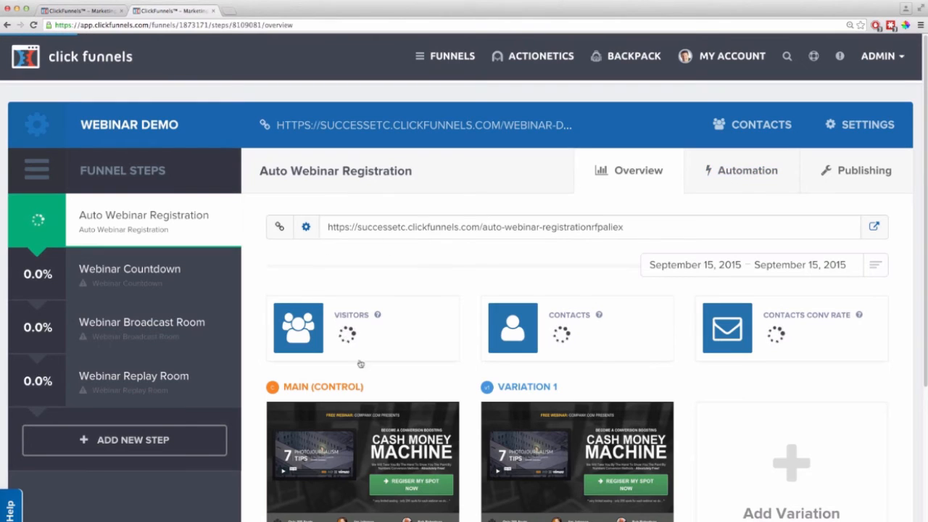
{"action": "left_click", "coordinate": [739, 175]}
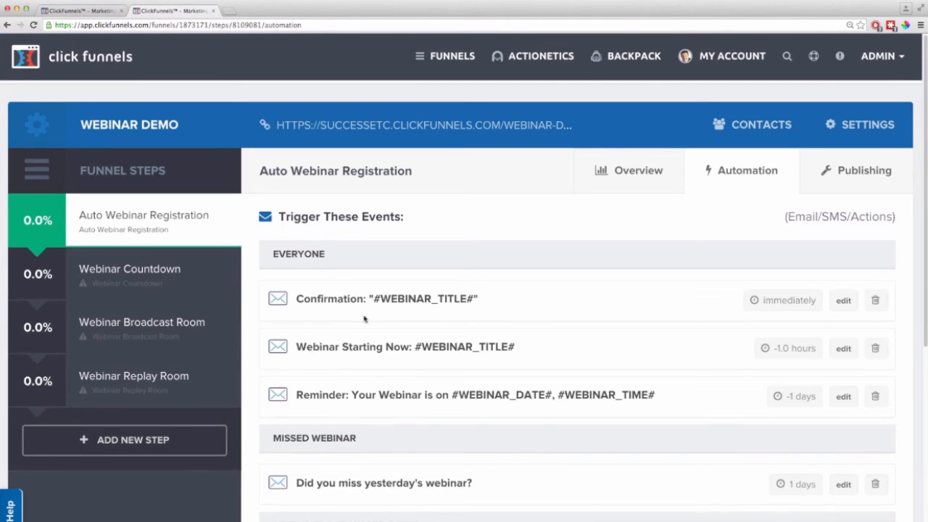
{"action": "scroll", "coordinate": [442, 439], "scroll_direction": "down", "scroll_amount": 4}
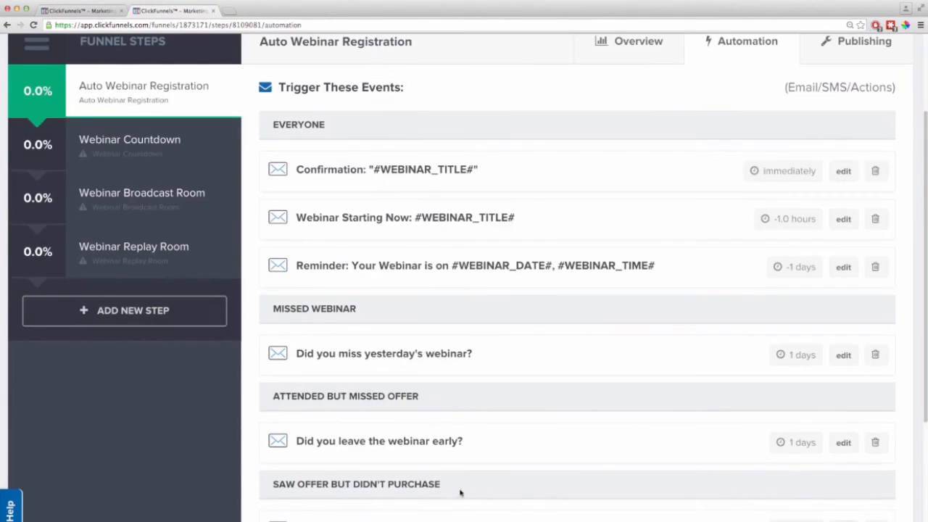
{"action": "scroll", "coordinate": [460, 493], "scroll_direction": "up", "scroll_amount": 3}
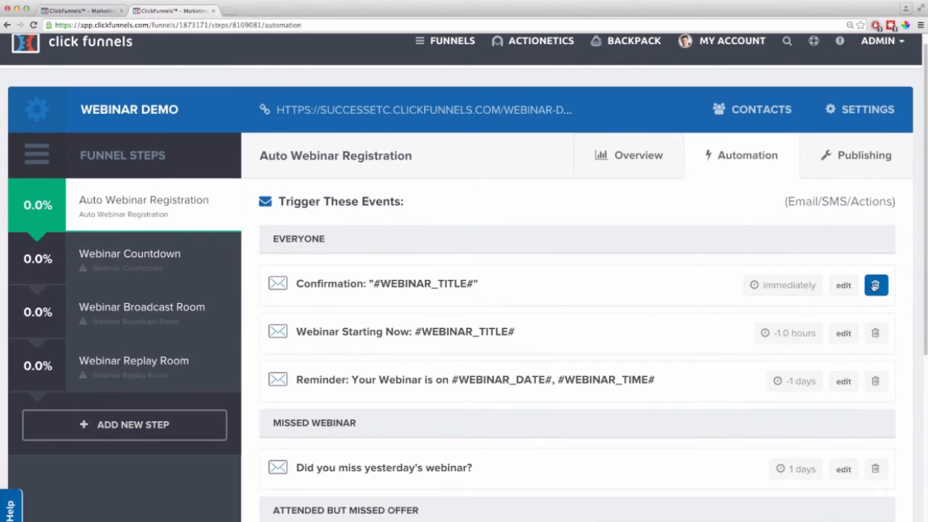
{"action": "left_click", "coordinate": [875, 285]}
{"action": "left_click", "coordinate": [622, 180]}
{"action": "left_click", "coordinate": [875, 285]}
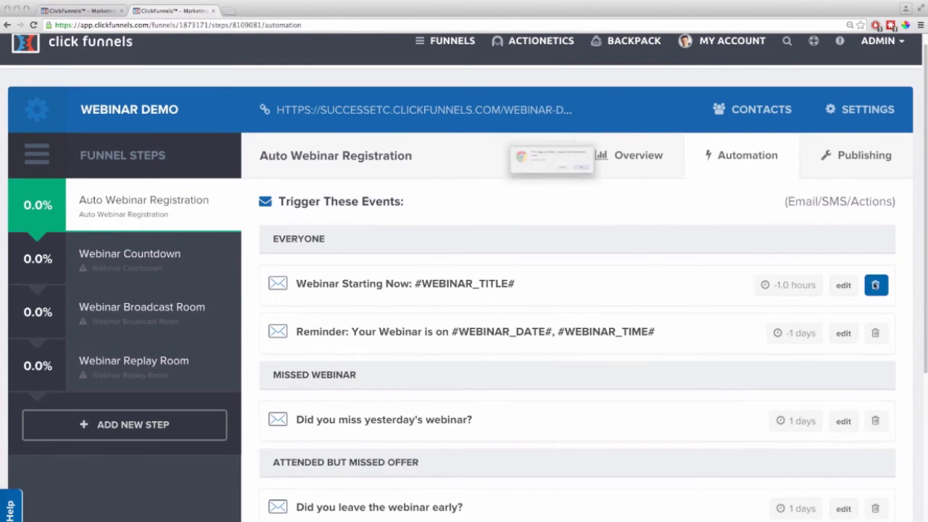
{"action": "left_click", "coordinate": [623, 180]}
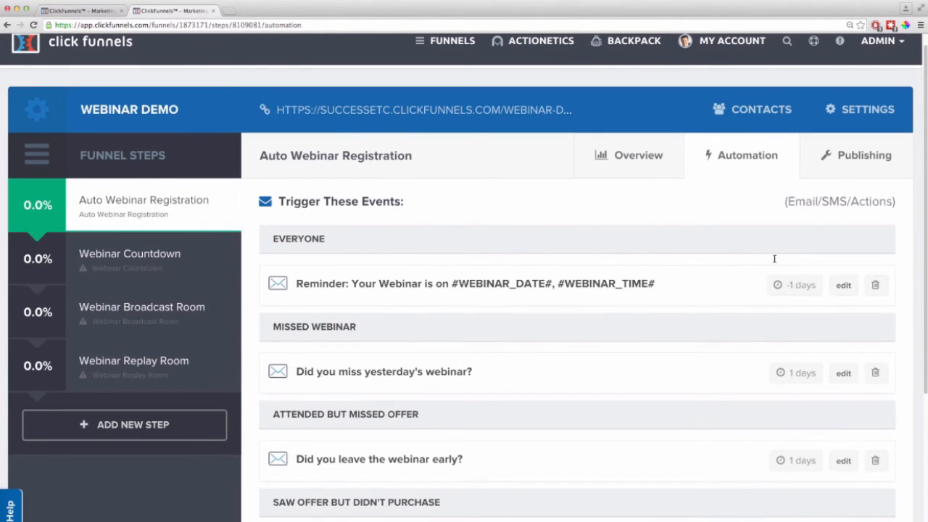
{"action": "left_click", "coordinate": [874, 284]}
{"action": "left_click", "coordinate": [624, 179]}
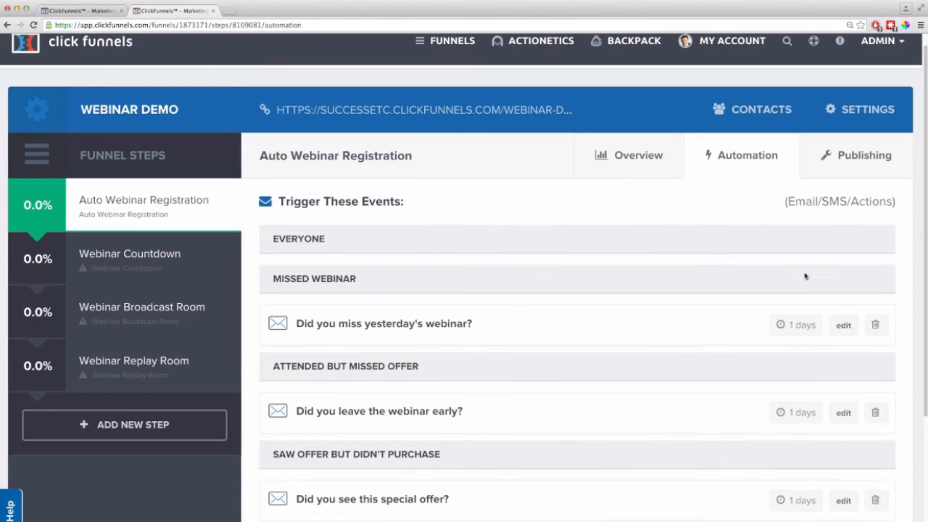
Delete the follow-up emails under Missed Webinar, Attended But Missed Offer and Saw Offer But Didn't Purchase
{"action": "left_click", "coordinate": [875, 325]}
{"action": "left_click", "coordinate": [630, 185]}
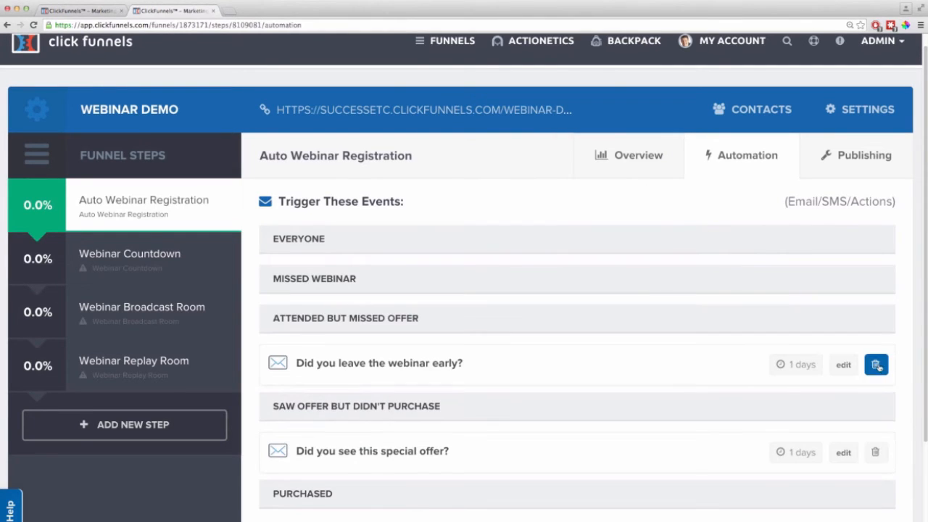
{"action": "left_click", "coordinate": [875, 362]}
{"action": "left_click", "coordinate": [623, 181]}
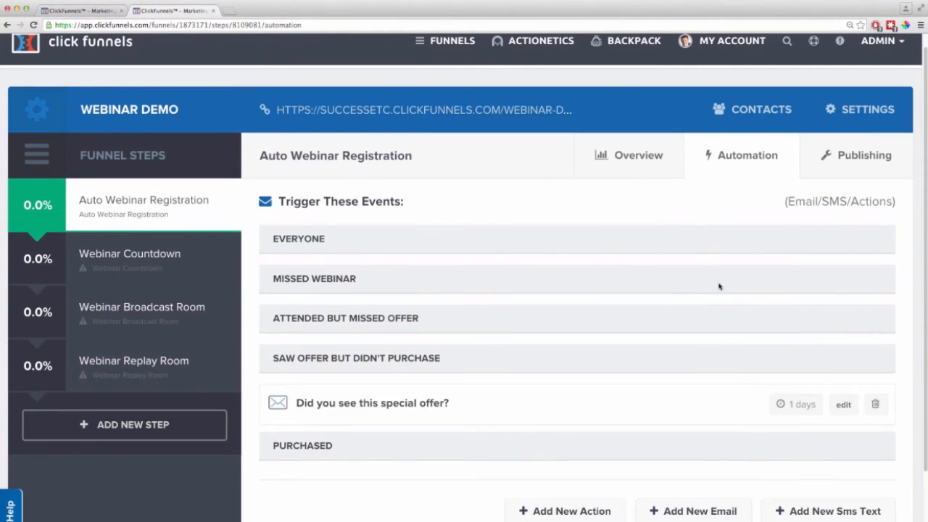
{"action": "left_click", "coordinate": [874, 404]}
{"action": "left_click", "coordinate": [638, 182]}
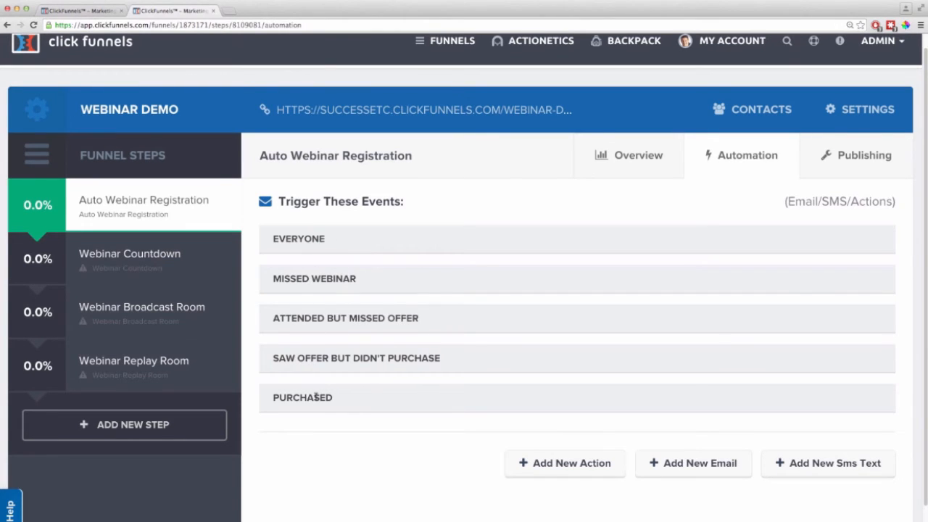
Create a funnel action named "No Shows" with the condition missed webinar that adds contacts to the "Webinar Registrant (No Show)" list
{"action": "left_click", "coordinate": [101, 12]}
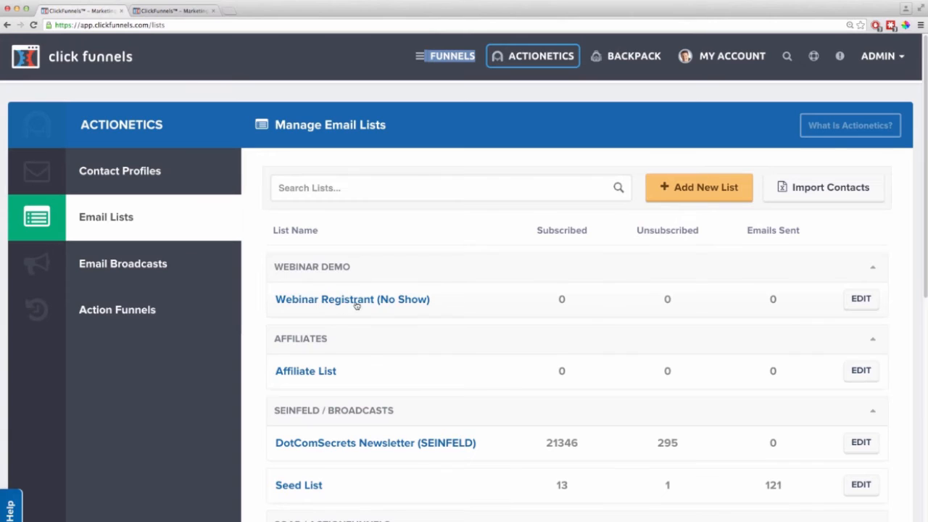
{"action": "left_click", "coordinate": [182, 11]}
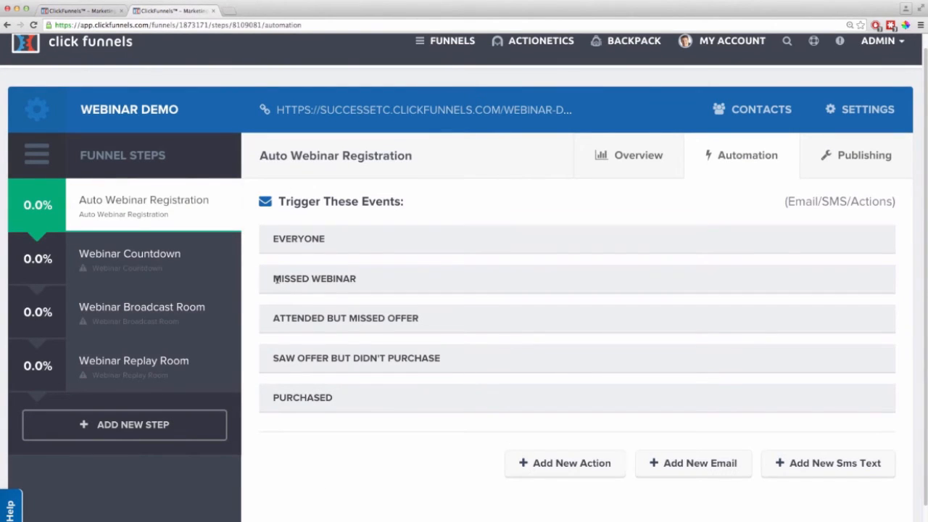
{"action": "left_click_drag", "start_coordinate": [274, 279], "coordinate": [354, 278]}
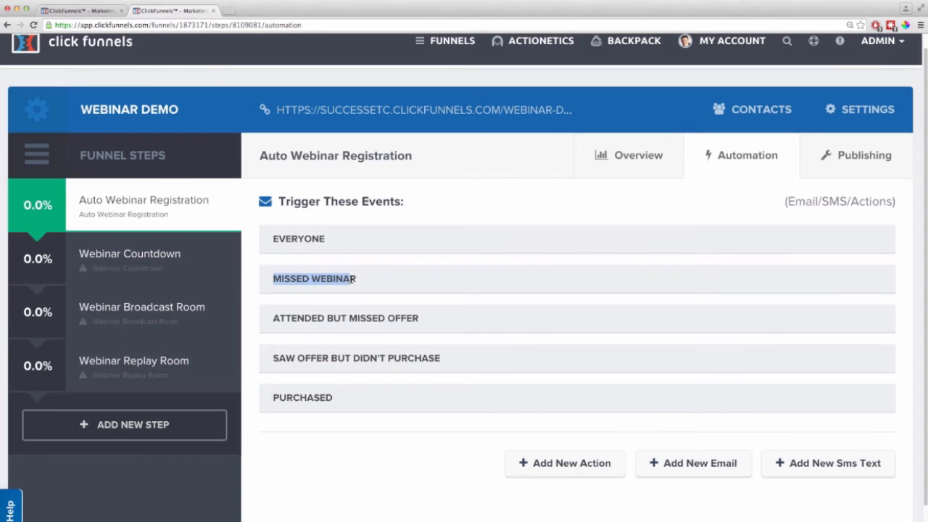
{"action": "left_click", "coordinate": [578, 462]}
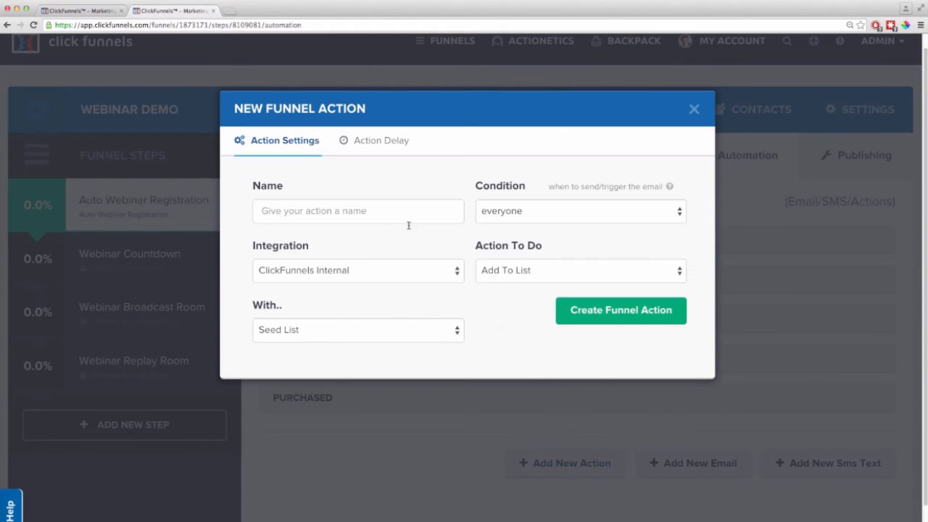
{"action": "left_click", "coordinate": [386, 215]}
{"action": "type", "text": "No Shows"}
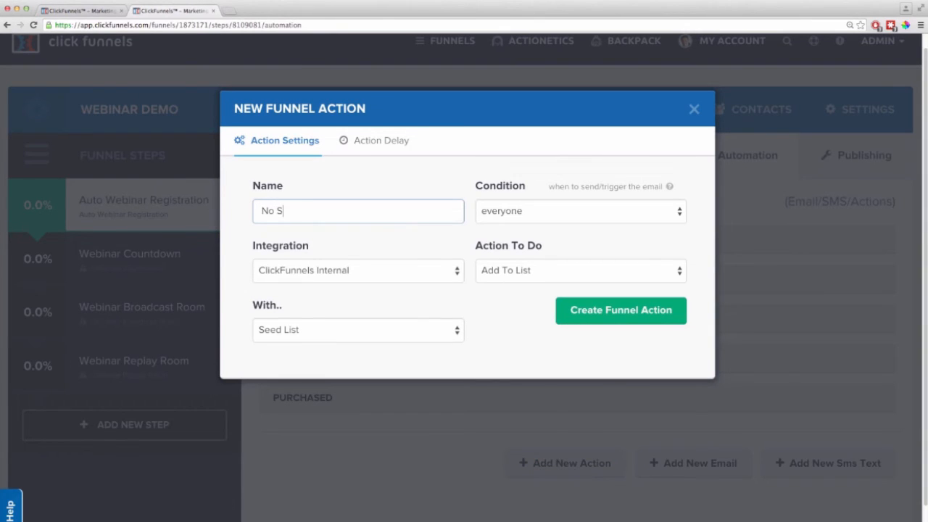
{"action": "left_click", "coordinate": [522, 211]}
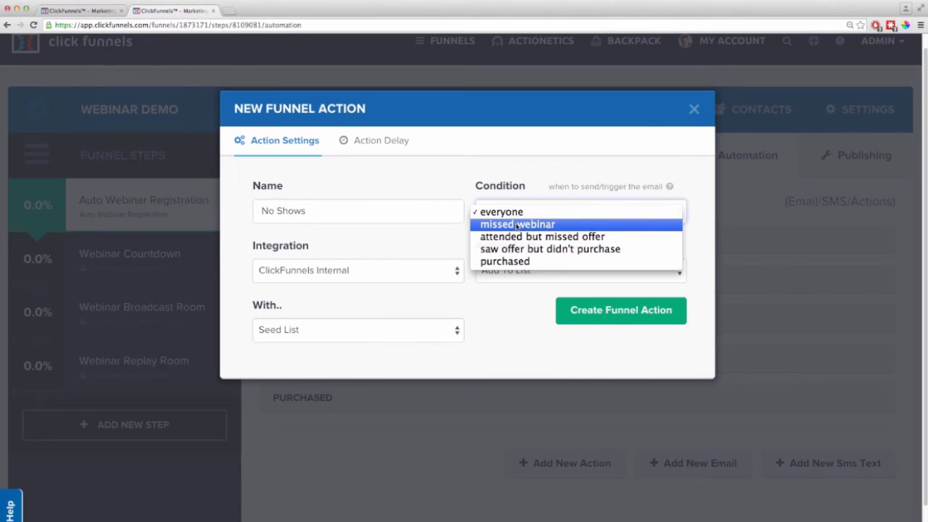
{"action": "left_click", "coordinate": [517, 225]}
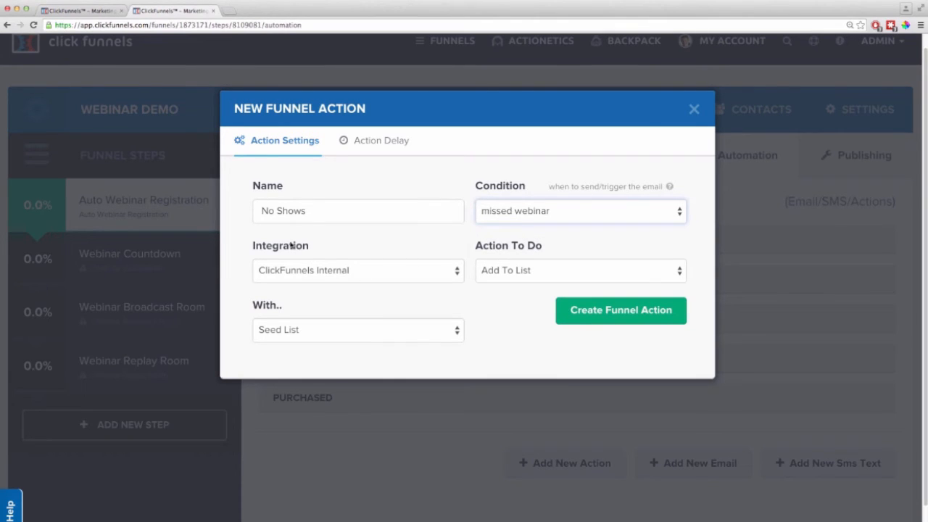
{"action": "left_click", "coordinate": [461, 331]}
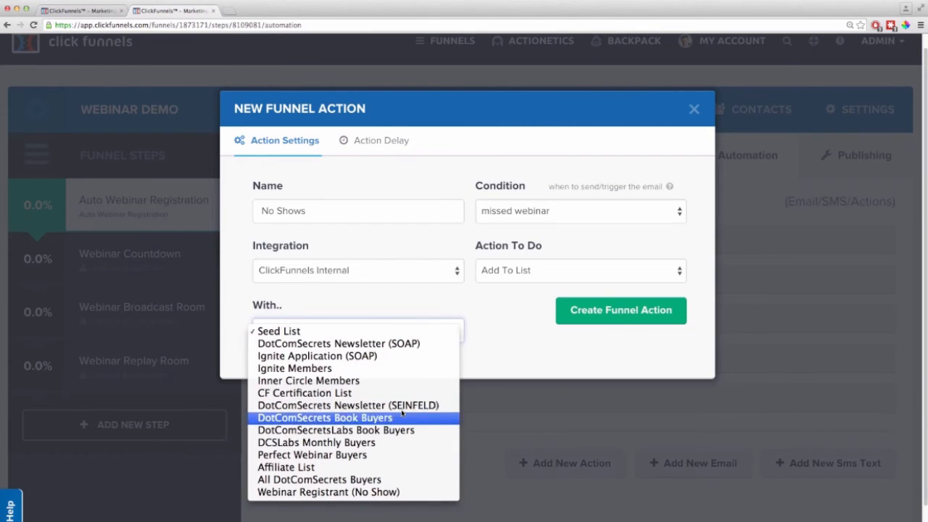
{"action": "left_click", "coordinate": [385, 492]}
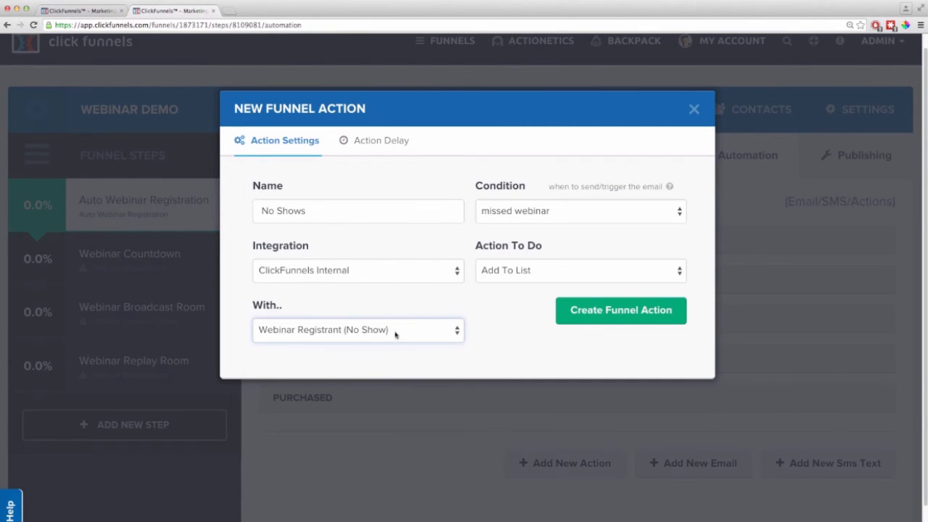
{"action": "left_click", "coordinate": [605, 310]}
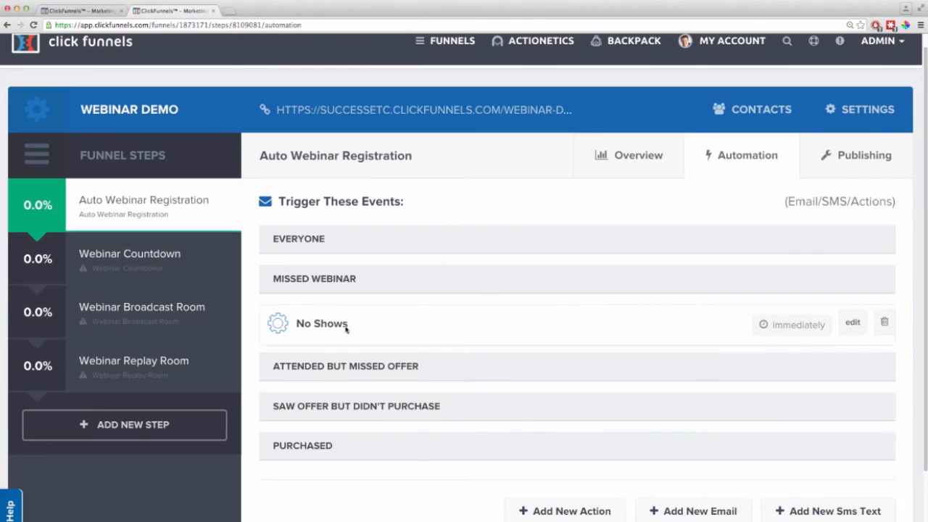
Return to the email lists and create a list named "All Webinar Registrants" with the group tag "WEbinar Demo"
{"action": "left_click", "coordinate": [65, 11]}
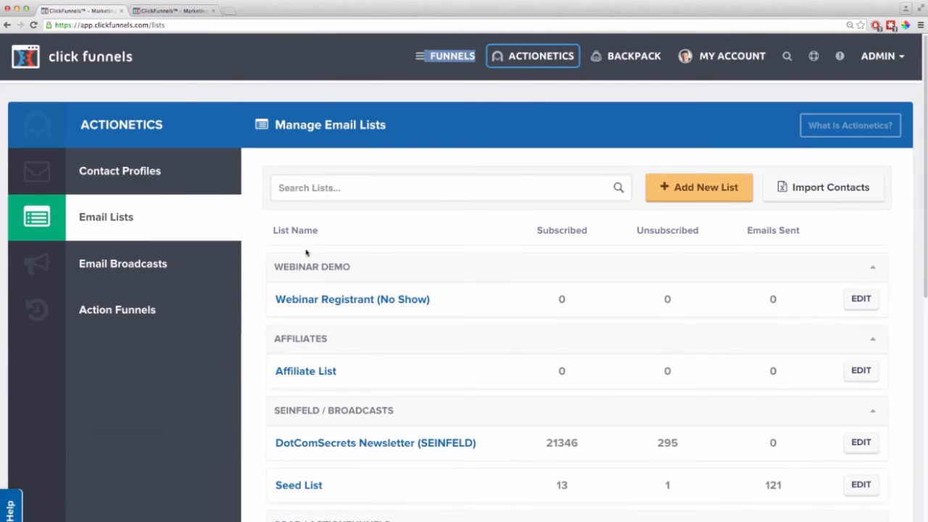
{"action": "left_click", "coordinate": [174, 11]}
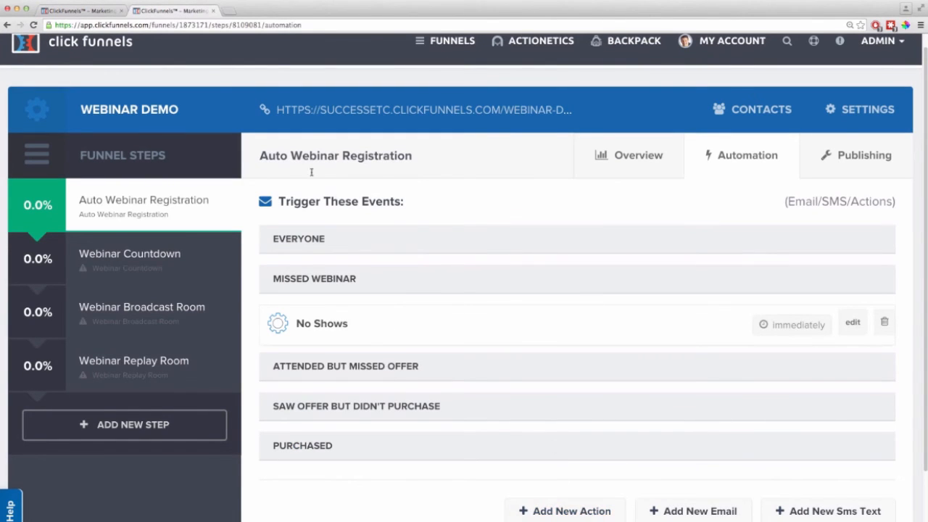
{"action": "left_click", "coordinate": [91, 11]}
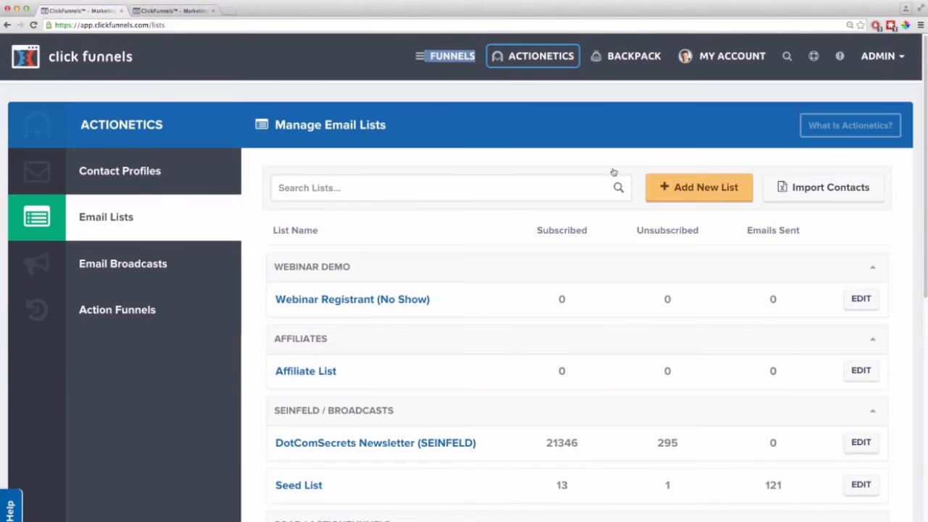
{"action": "left_click", "coordinate": [707, 185]}
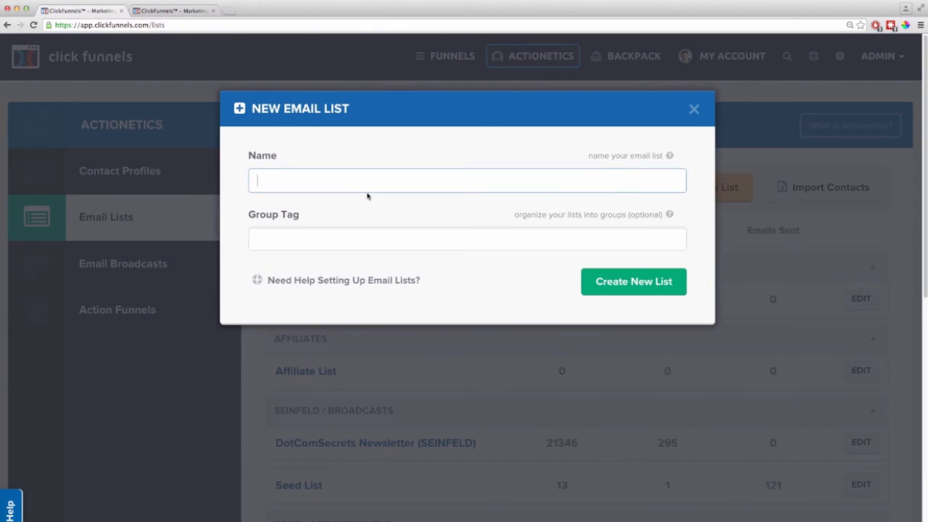
{"action": "type", "text": "All Webinar Regi"}
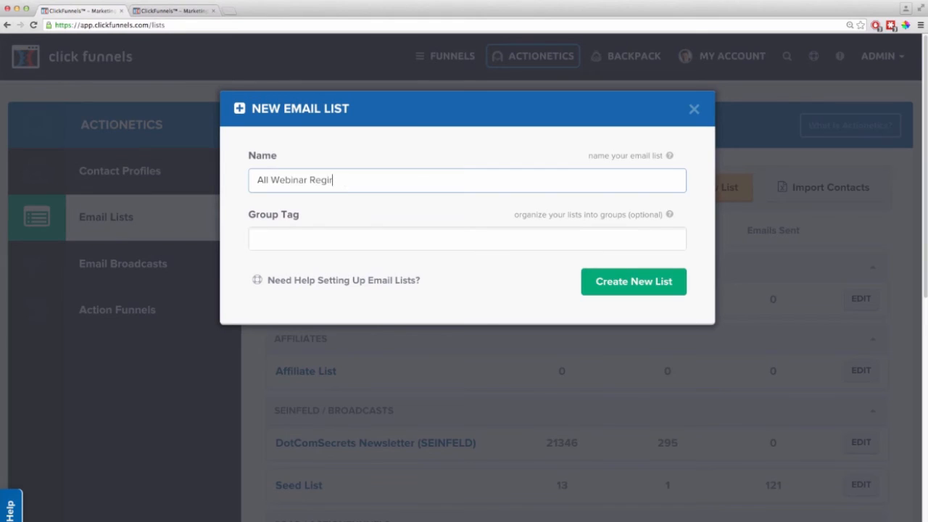
{"action": "type", "text": "strants"}
{"action": "key", "text": "Tab"}
{"action": "type", "text": "WEbinar Demo"}
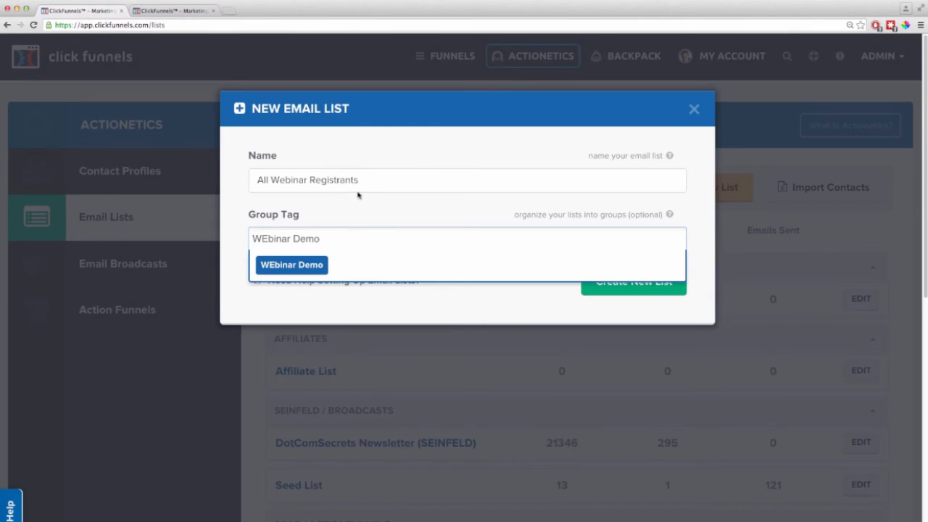
{"action": "left_click", "coordinate": [291, 265]}
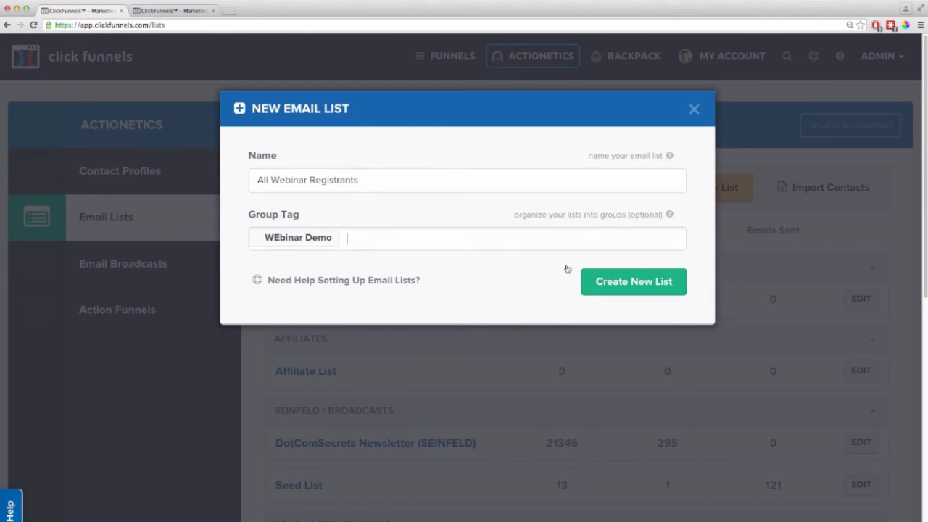
{"action": "left_click", "coordinate": [640, 281]}
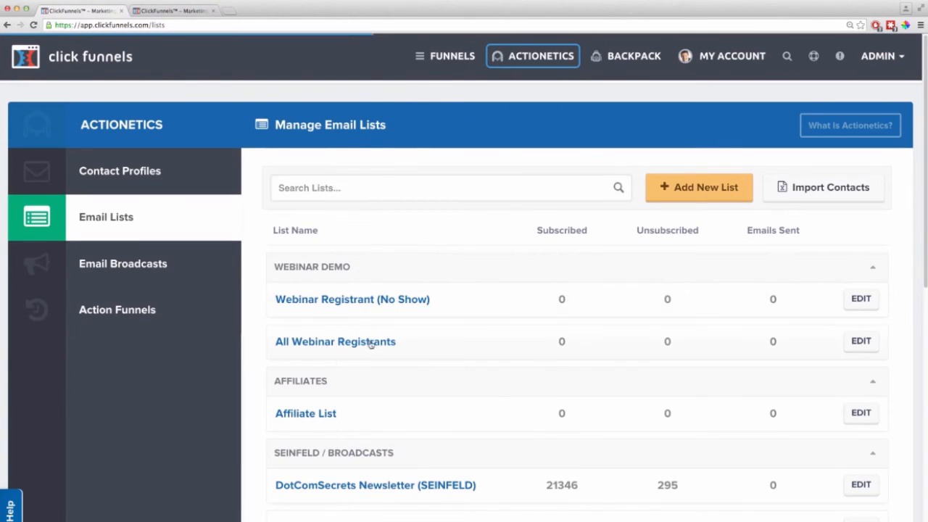
In the webinar funnel's automation, create an action named "All Registrants" with the condition everyone that adds contacts to the "All Webinar Registrants" list
{"action": "left_click", "coordinate": [170, 13]}
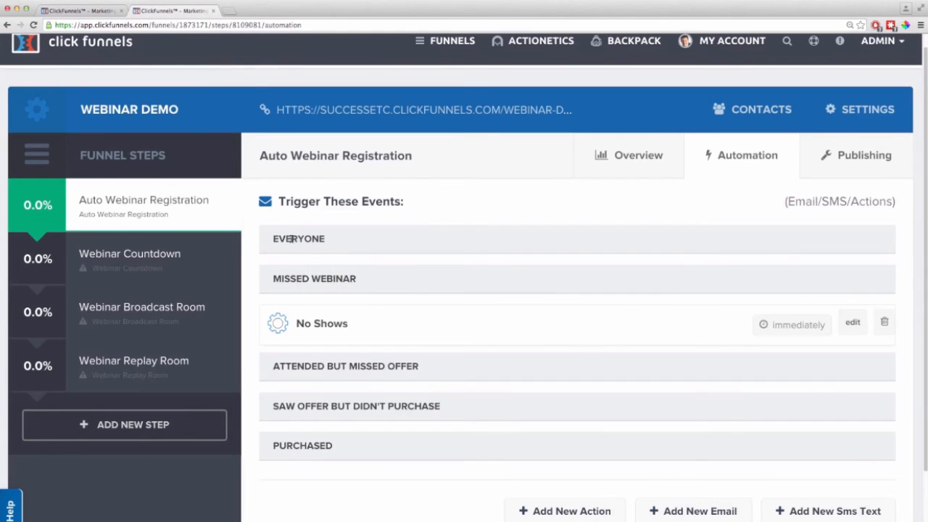
{"action": "left_click", "coordinate": [591, 512]}
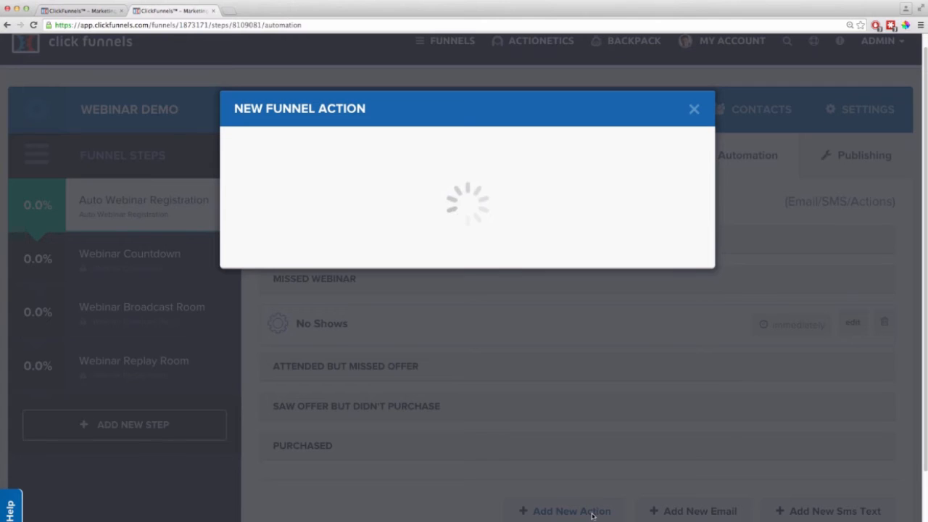
{"action": "left_click", "coordinate": [370, 214]}
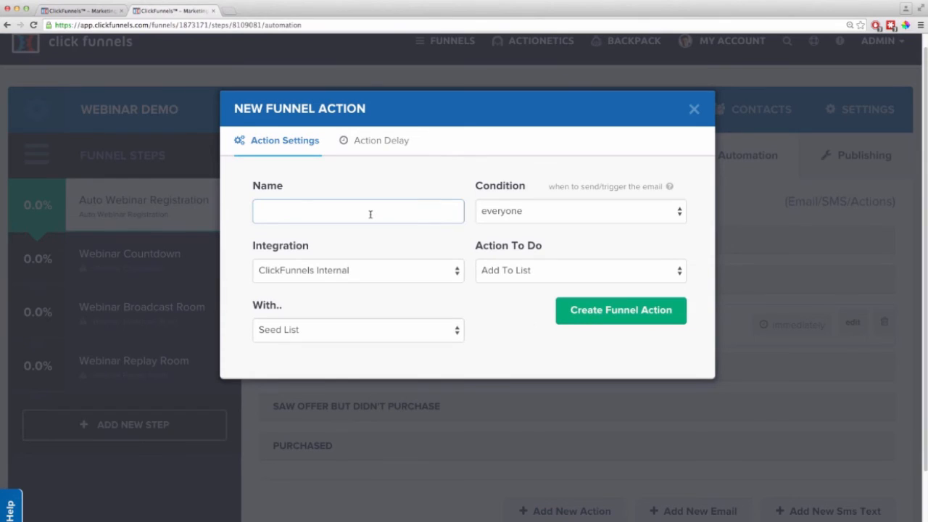
{"action": "type", "text": "All Registrants"}
{"action": "left_click", "coordinate": [513, 214]}
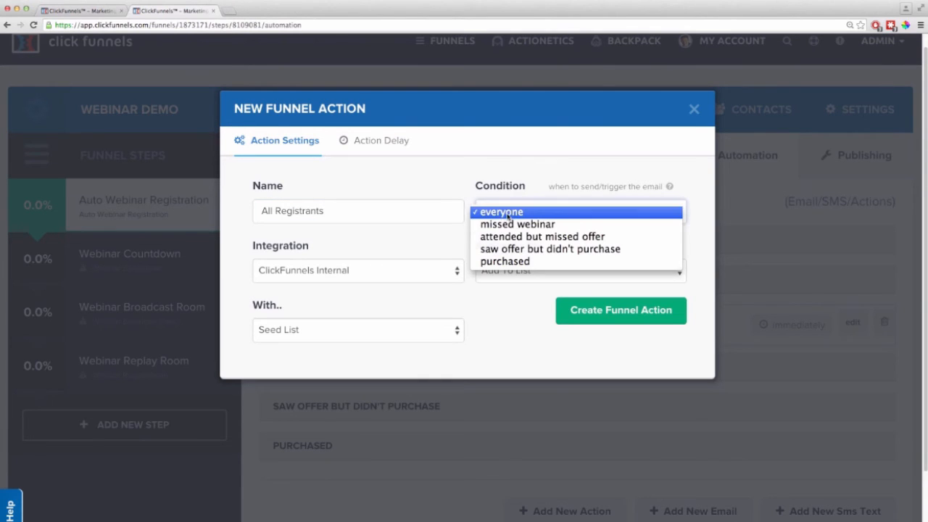
{"action": "left_click", "coordinate": [509, 213]}
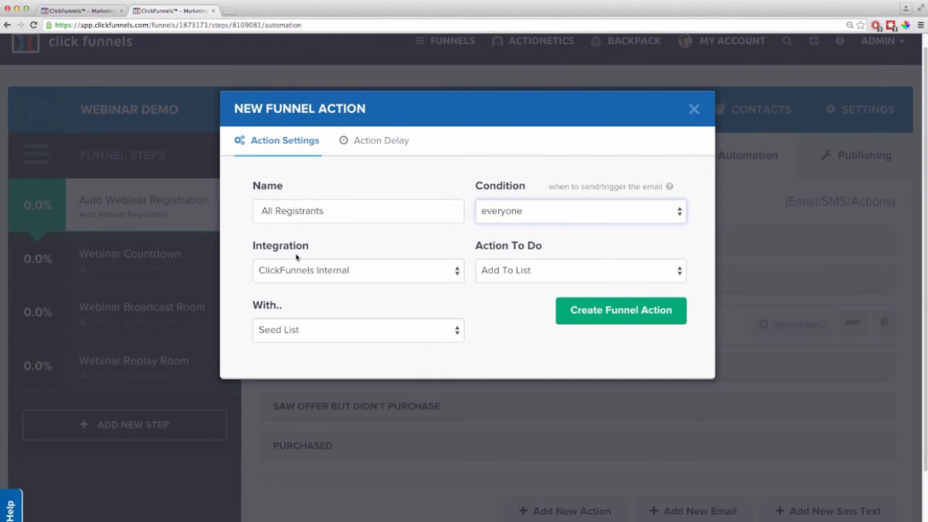
{"action": "left_click", "coordinate": [439, 330]}
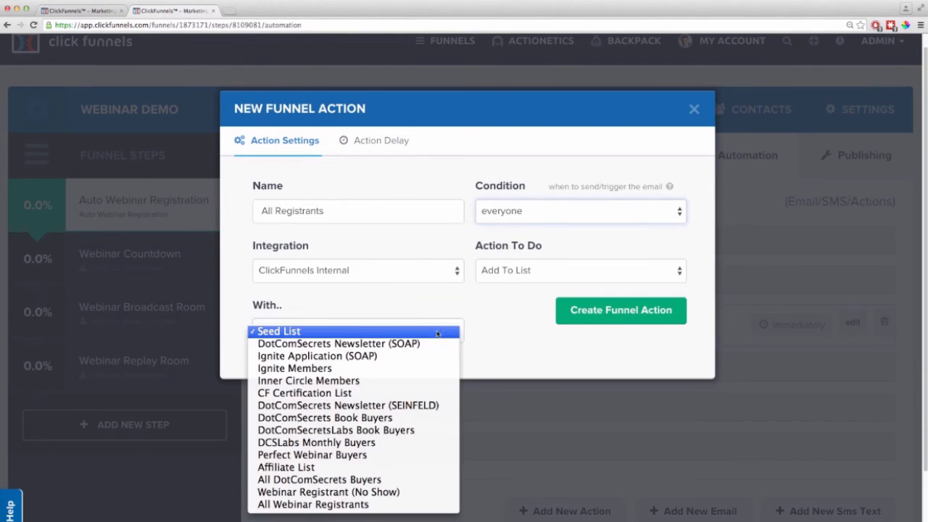
{"action": "left_click", "coordinate": [341, 504]}
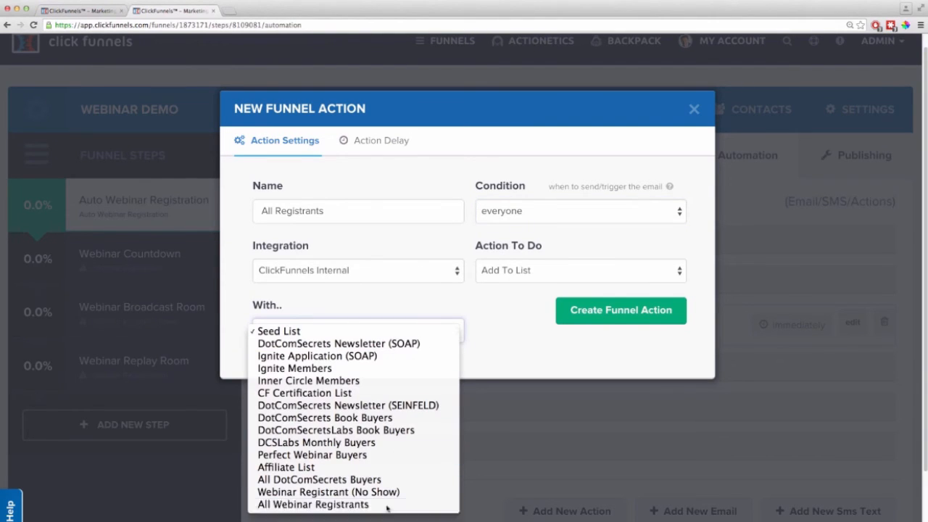
{"action": "left_click", "coordinate": [607, 310]}
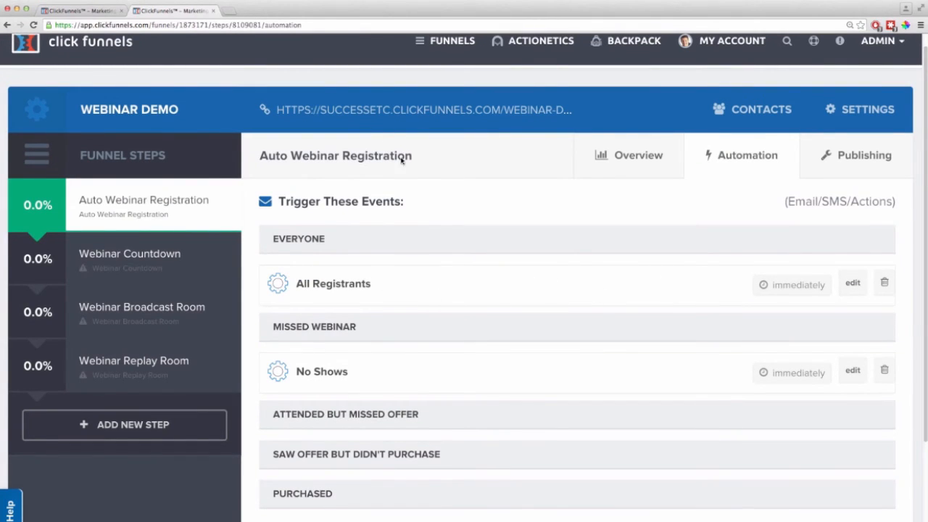
Check the Webinar Demo email lists and return to the Auto Webinar Registration automation
{"action": "left_click", "coordinate": [103, 12]}
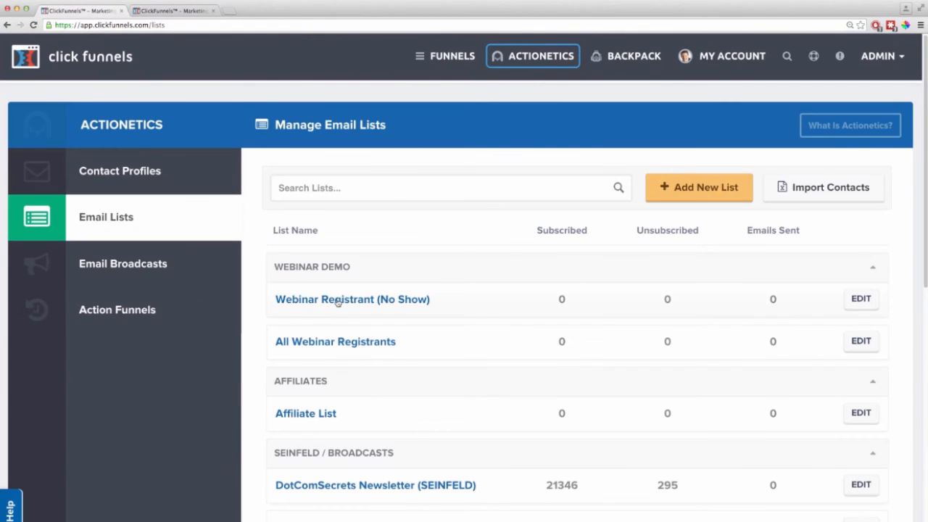
{"action": "left_click", "coordinate": [174, 11]}
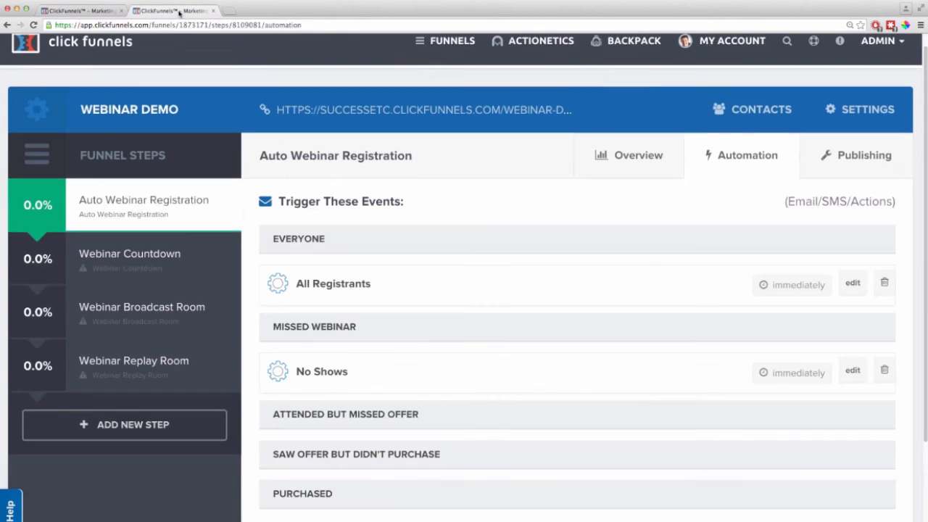
Build a new email optin funnel for collecting emails, named "Demo Optin" with the group tag "Demo"
{"action": "mouse_move", "coordinate": [445, 41]}
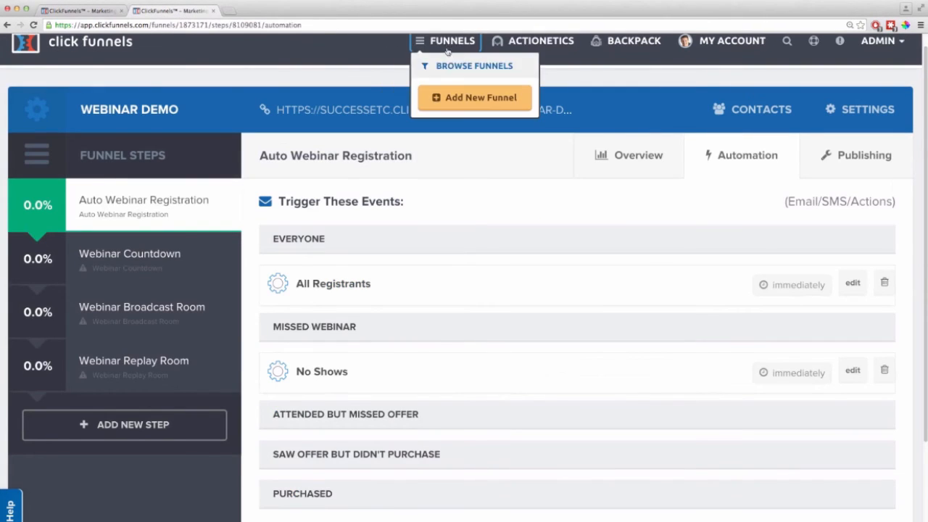
{"action": "left_click", "coordinate": [450, 66]}
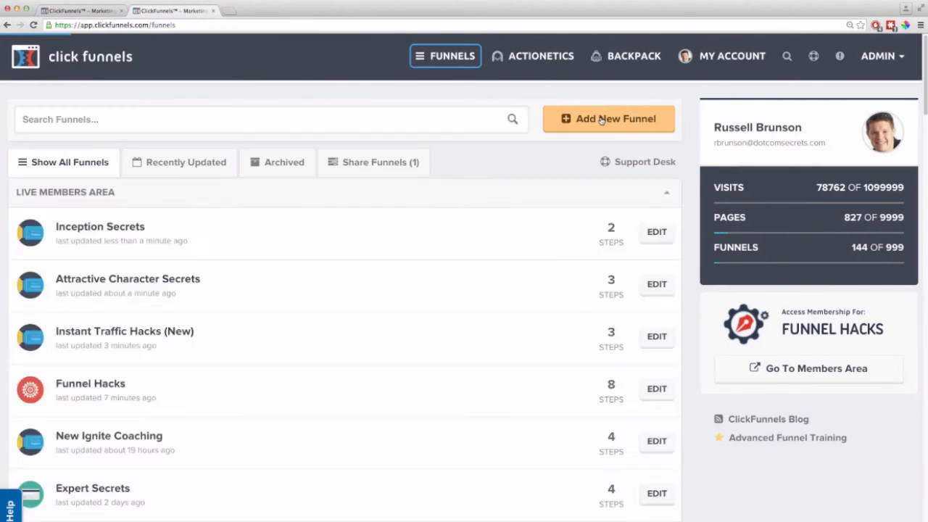
{"action": "left_click", "coordinate": [600, 119]}
{"action": "left_click", "coordinate": [261, 270]}
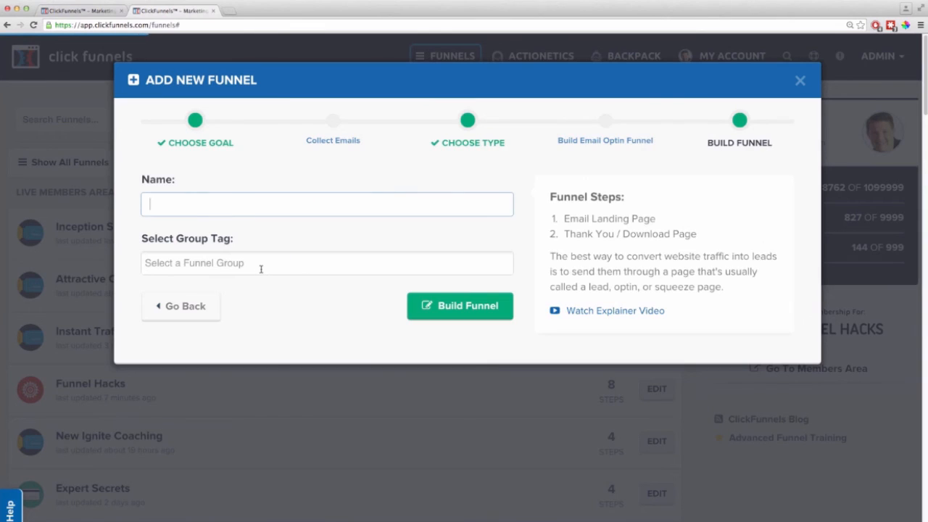
{"action": "type", "text": "Demo Optin"}
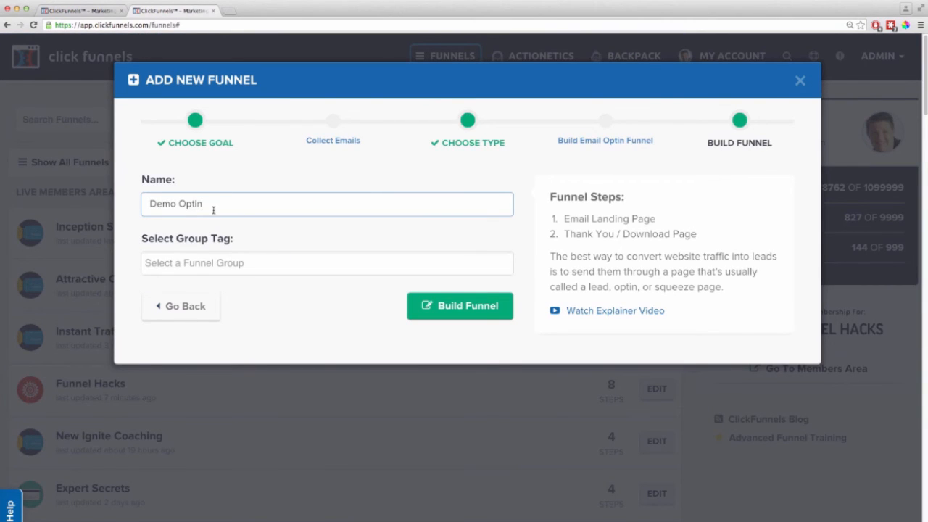
{"action": "left_click", "coordinate": [230, 259]}
{"action": "type", "text": "Demo"}
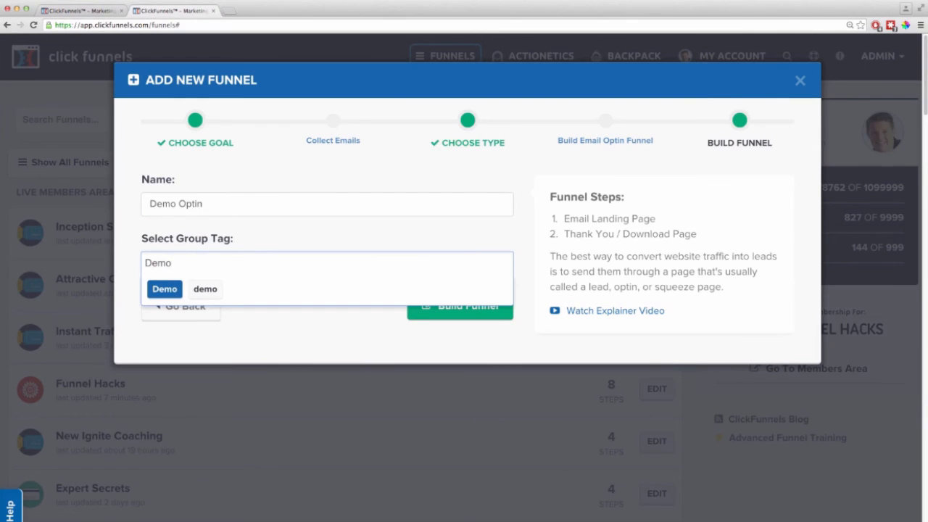
{"action": "left_click", "coordinate": [163, 288]}
{"action": "left_click", "coordinate": [439, 306]}
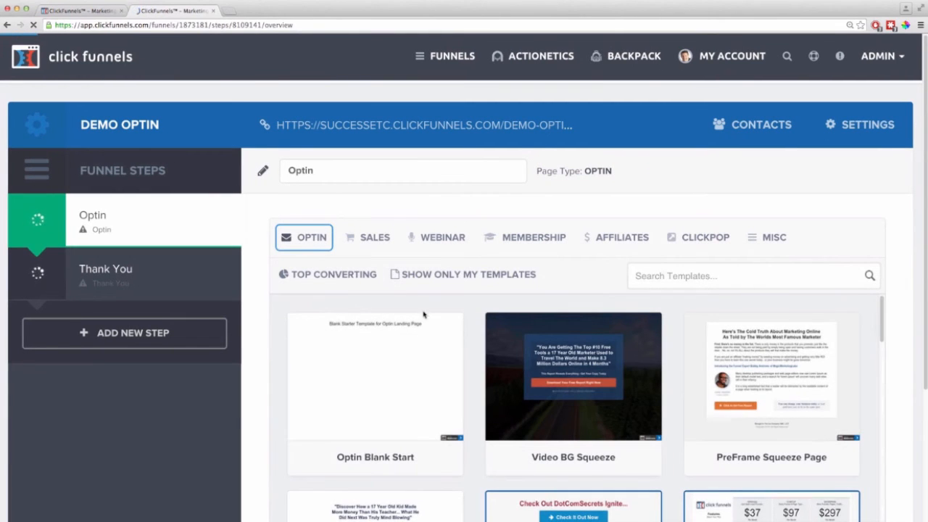
Apply the "Minimal Landing Page Style" template to the Optin step of the new funnel
{"action": "scroll", "coordinate": [426, 316], "scroll_direction": "down", "scroll_amount": 3}
{"action": "scroll", "coordinate": [442, 323], "scroll_direction": "down", "scroll_amount": 10}
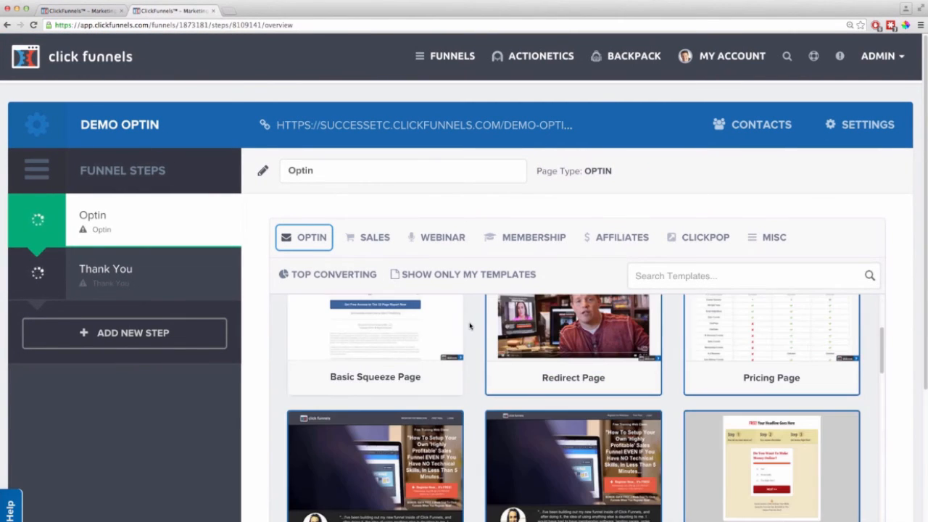
{"action": "scroll", "coordinate": [507, 340], "scroll_direction": "down", "scroll_amount": 2}
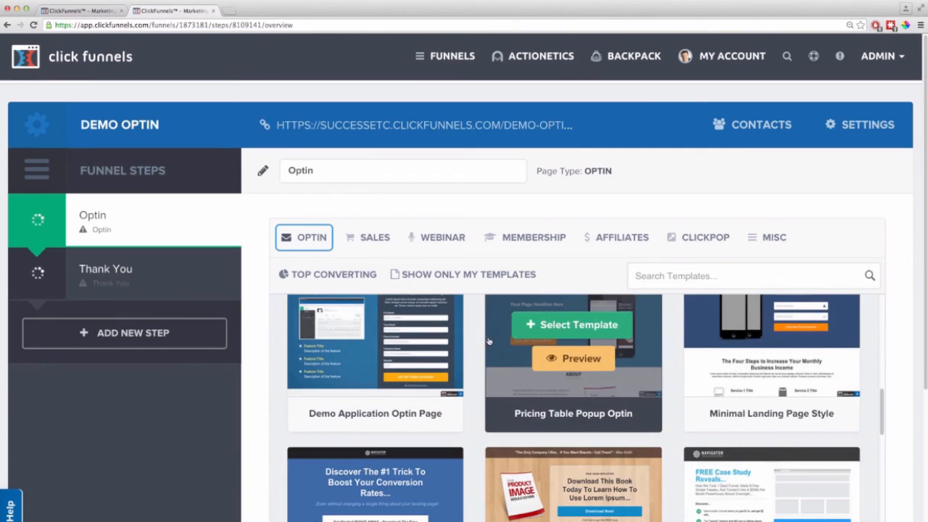
{"action": "scroll", "coordinate": [779, 405], "scroll_direction": "up", "scroll_amount": 2}
{"action": "left_click", "coordinate": [785, 409]}
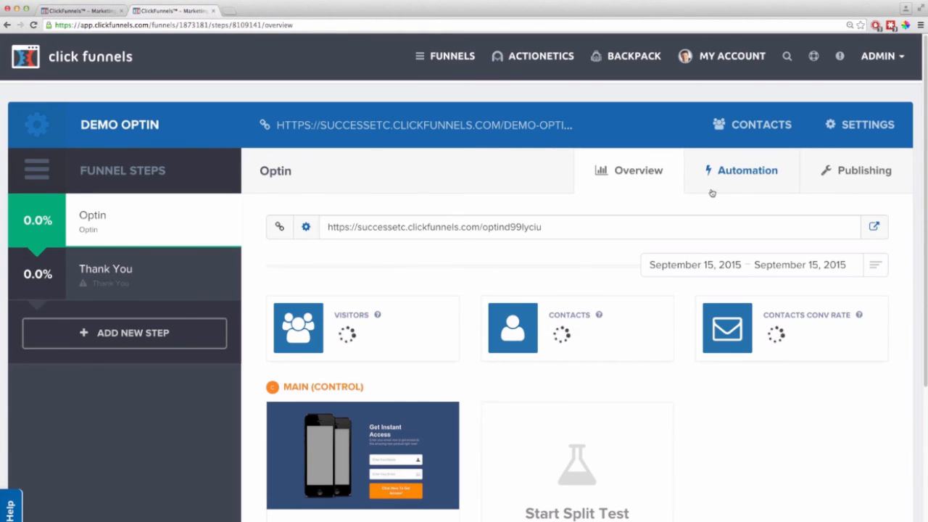
In the Optin step's automation, create an action named "Join My List" that adds everyone to the "DotComSecrets Newsletter (SOAP)" list
{"action": "left_click", "coordinate": [733, 174]}
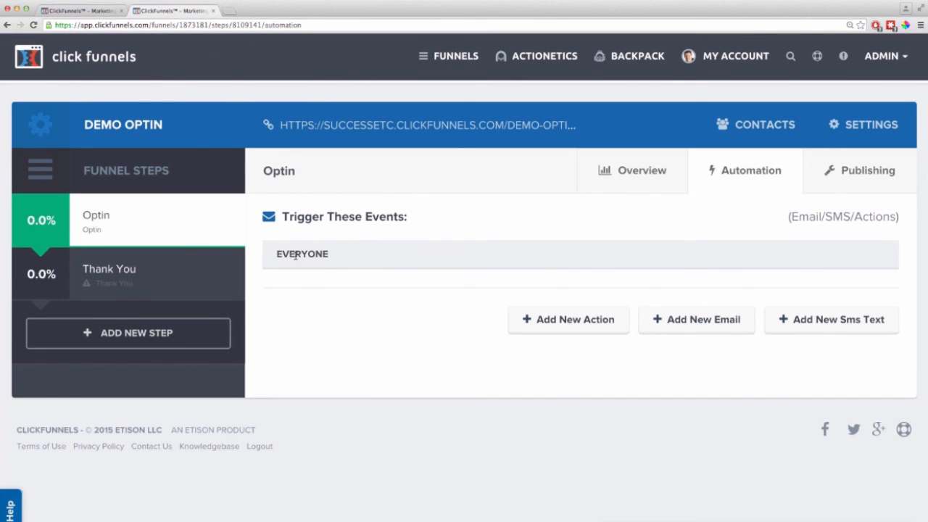
{"action": "left_click", "coordinate": [582, 324]}
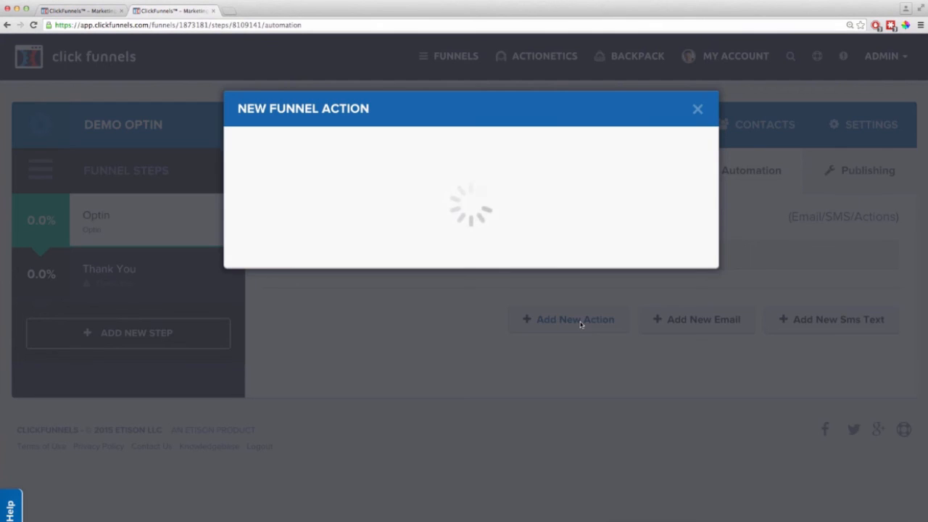
{"action": "left_click", "coordinate": [361, 212]}
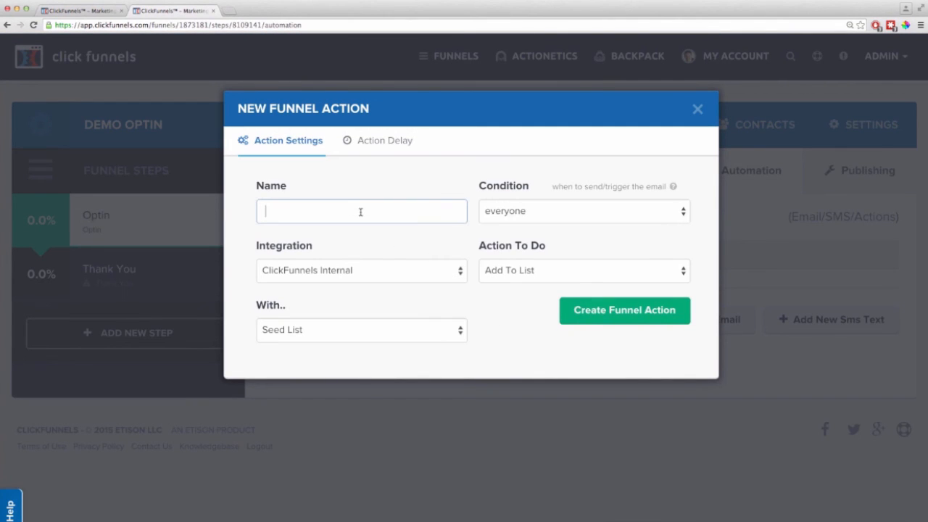
{"action": "type", "text": "Join My List"}
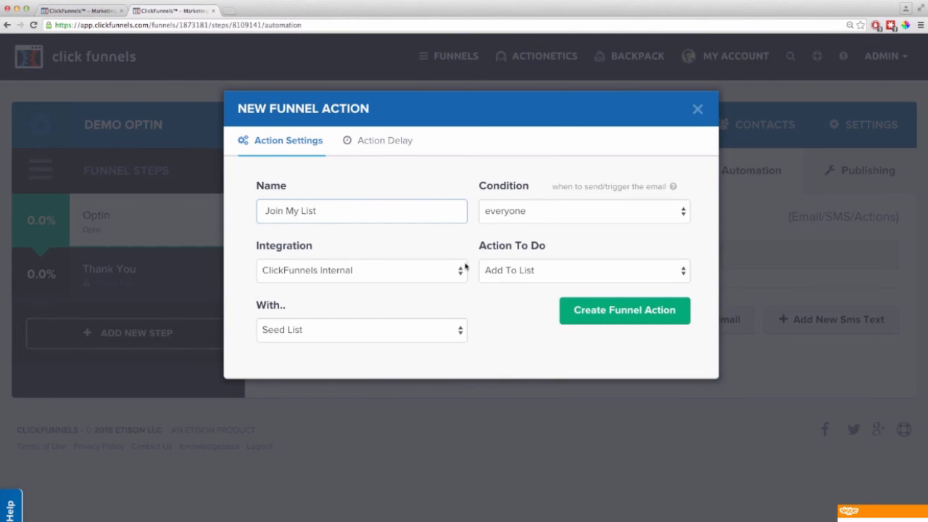
{"action": "left_click", "coordinate": [424, 331]}
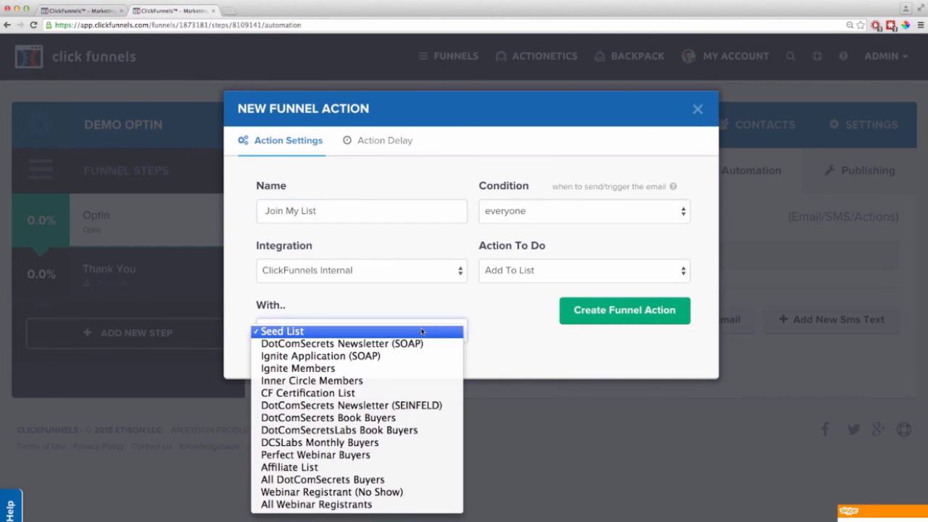
{"action": "left_click", "coordinate": [338, 347]}
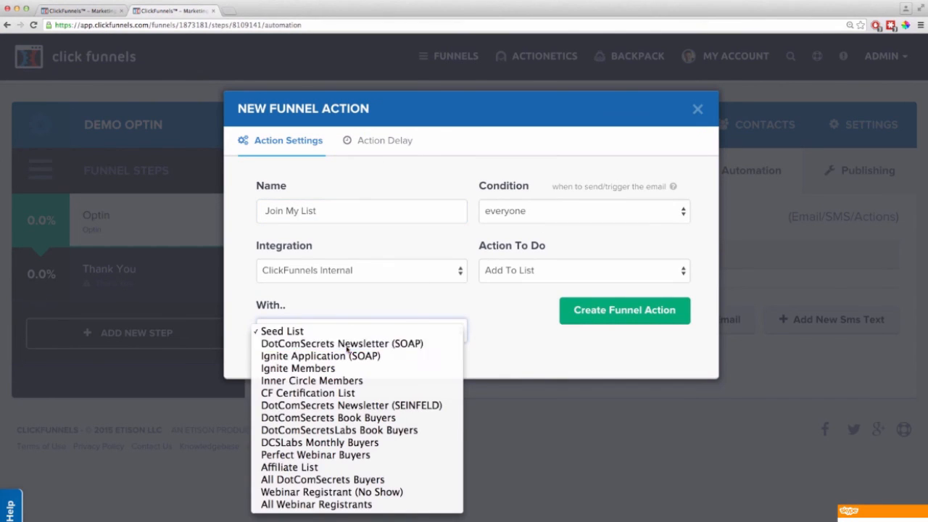
{"action": "left_click", "coordinate": [605, 311]}
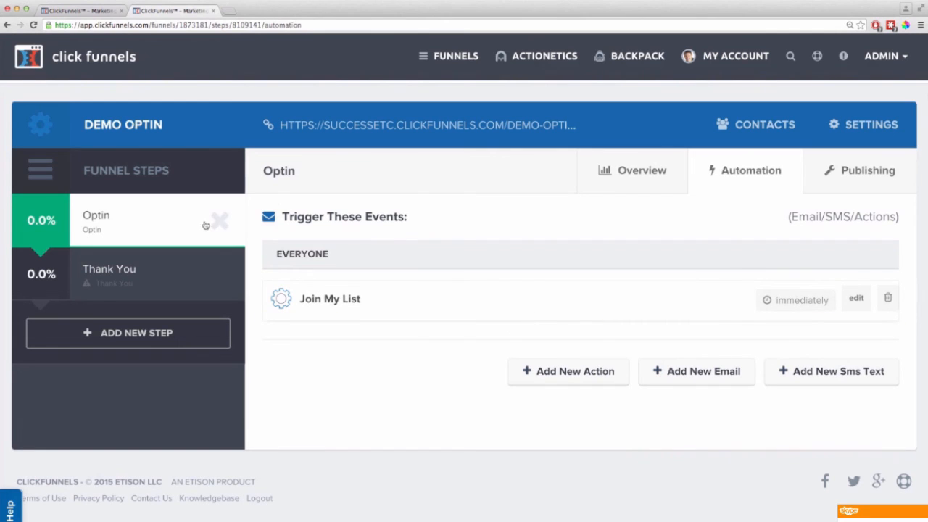
Review the Optin step's page URL and its automation, and return to the email lists
{"action": "left_click", "coordinate": [627, 174]}
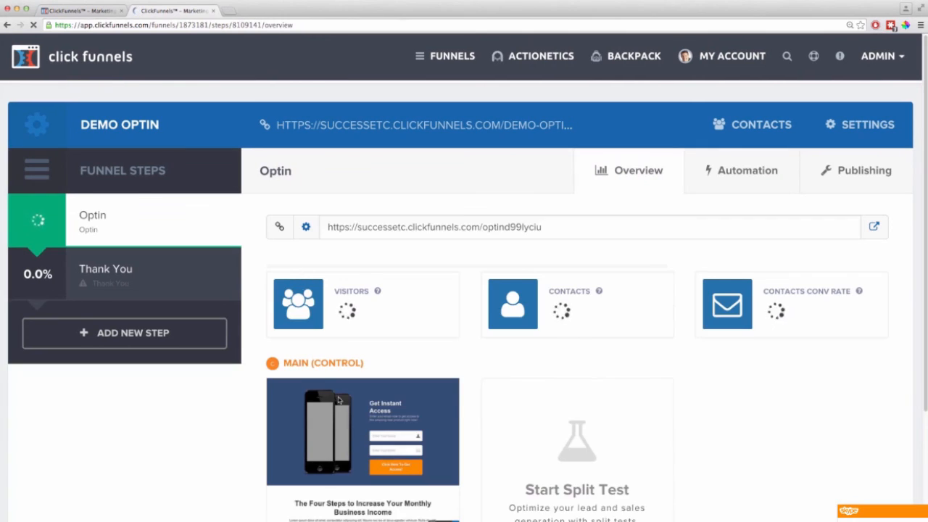
{"action": "left_click", "coordinate": [673, 221]}
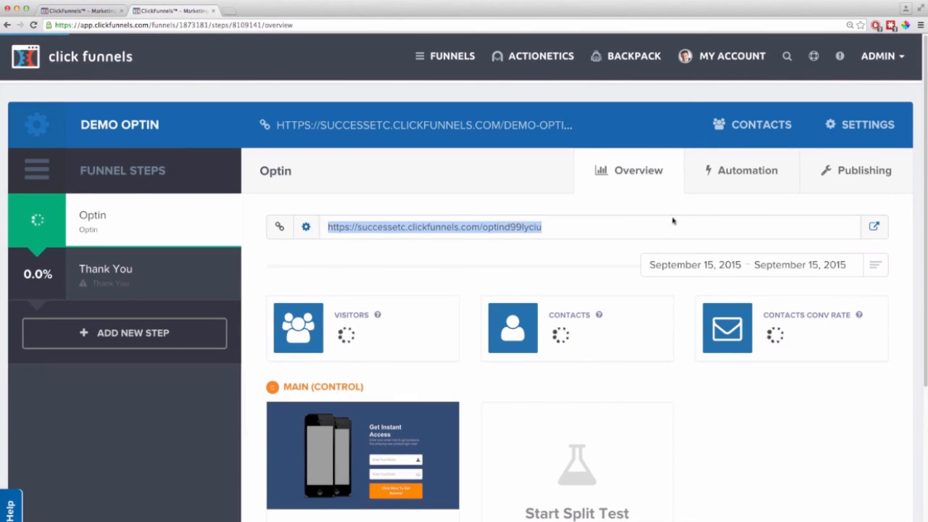
{"action": "left_click", "coordinate": [730, 172]}
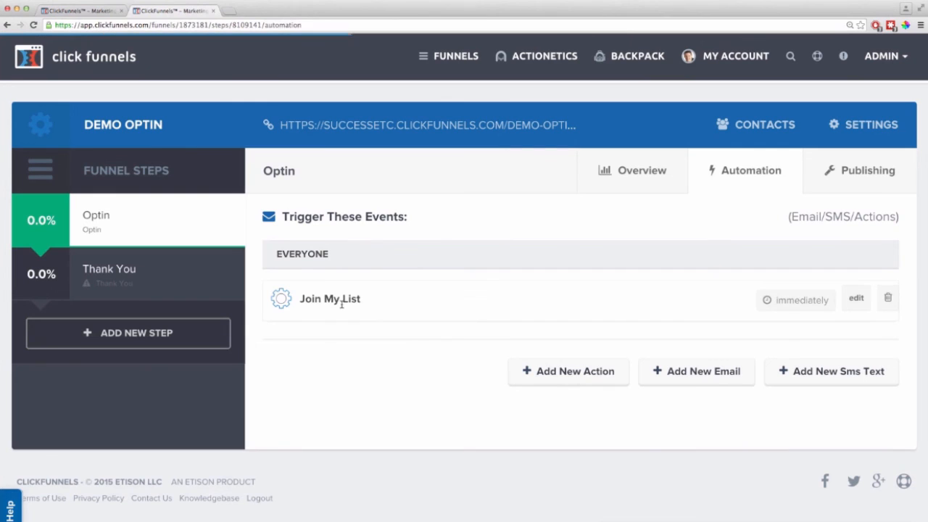
{"action": "left_click", "coordinate": [630, 172]}
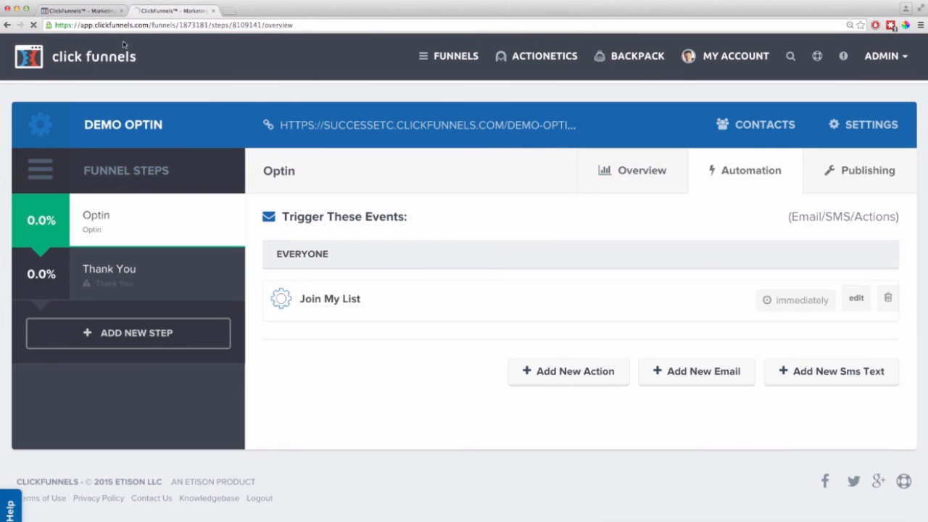
{"action": "left_click", "coordinate": [81, 12]}
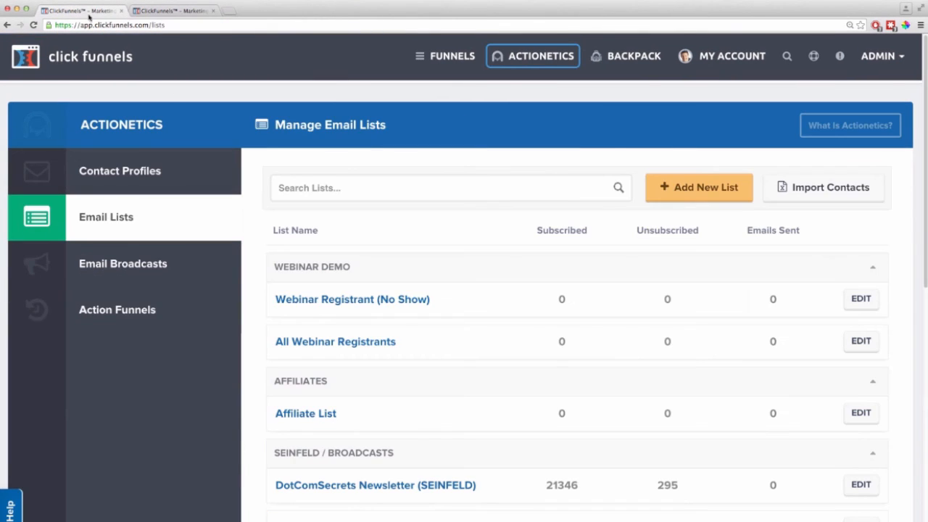